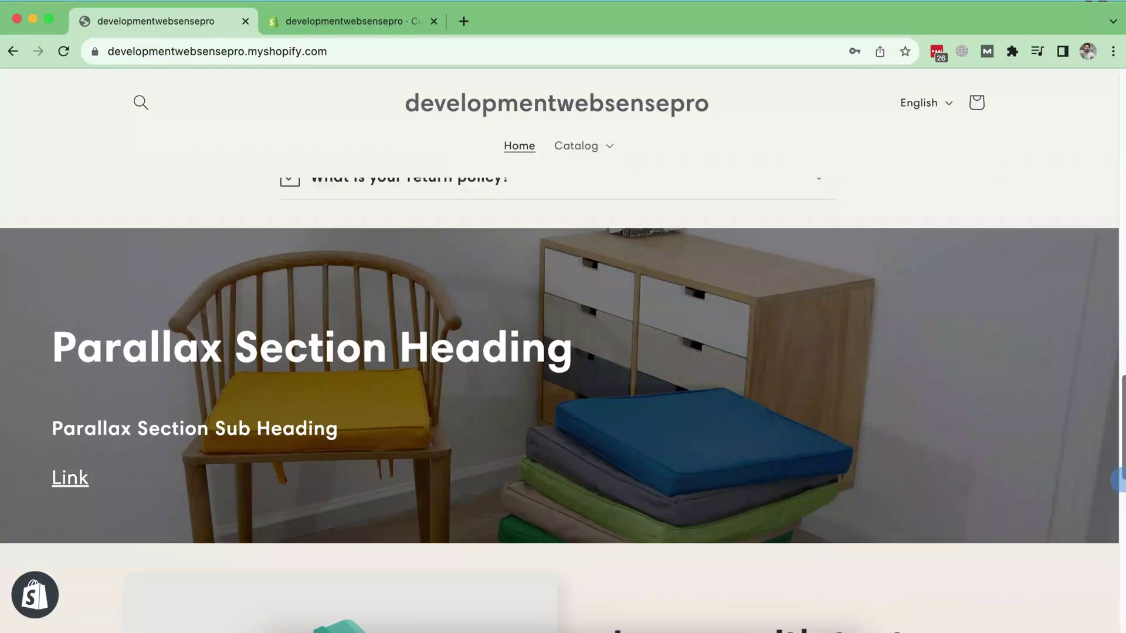
- Adjust the header text size and try a near-black overlay colour for the parallax section
scroll(563, 317, up, 3)
scroll(563, 317, down, 3)
scroll(563, 317, down, 5)
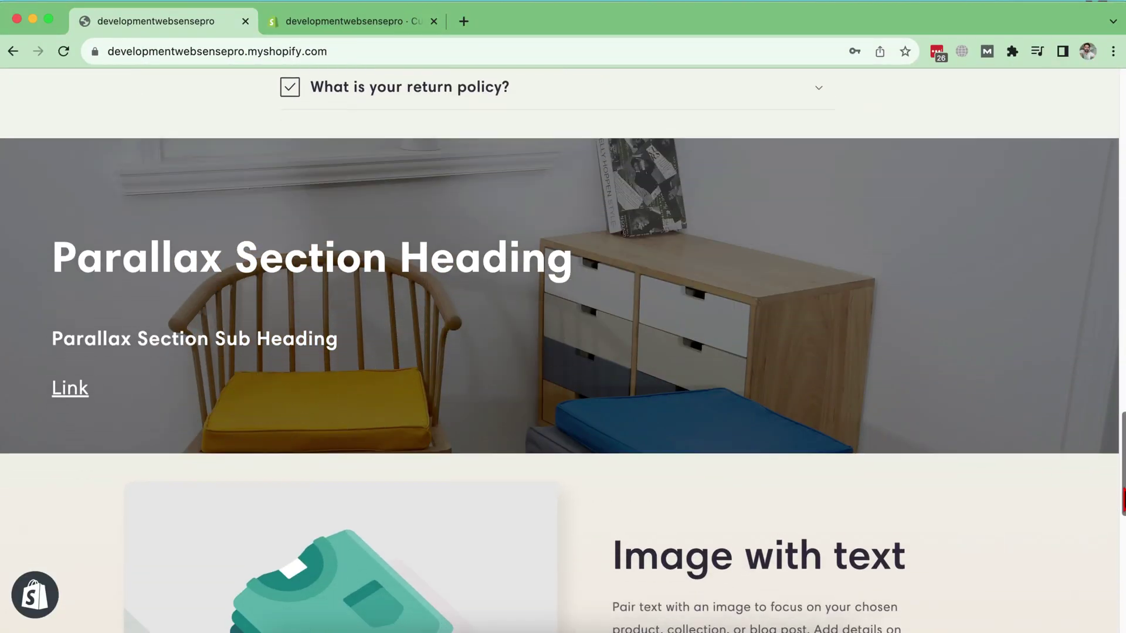
scroll(564, 317, up, 3)
scroll(563, 317, up, 3)
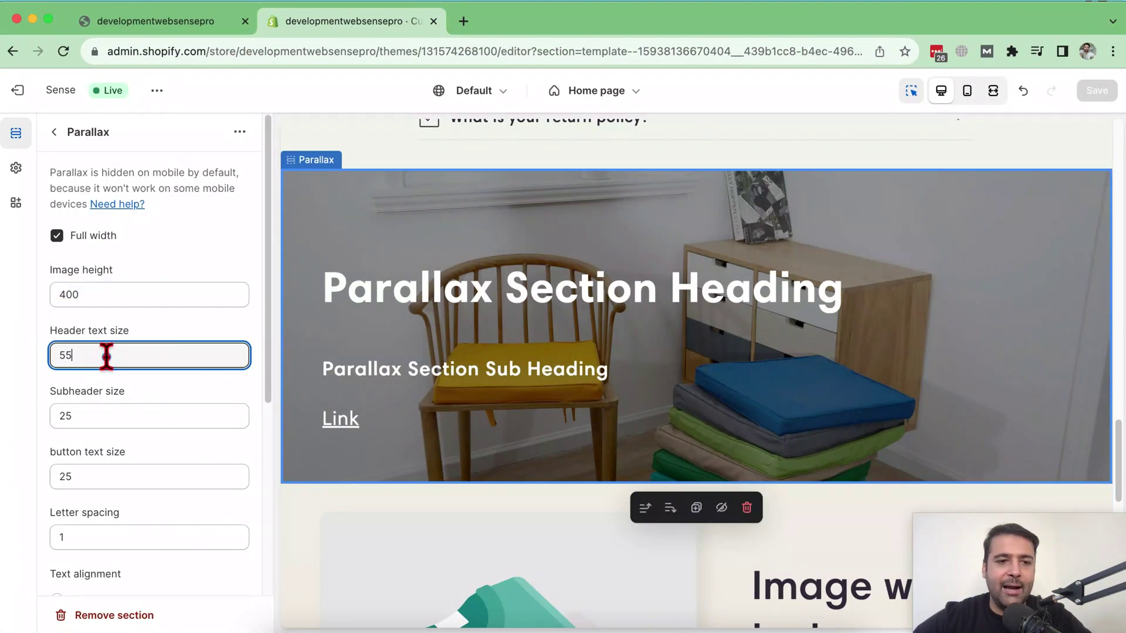
click(123, 420)
scroll(182, 359, down, 5)
click(63, 463)
click(143, 244)
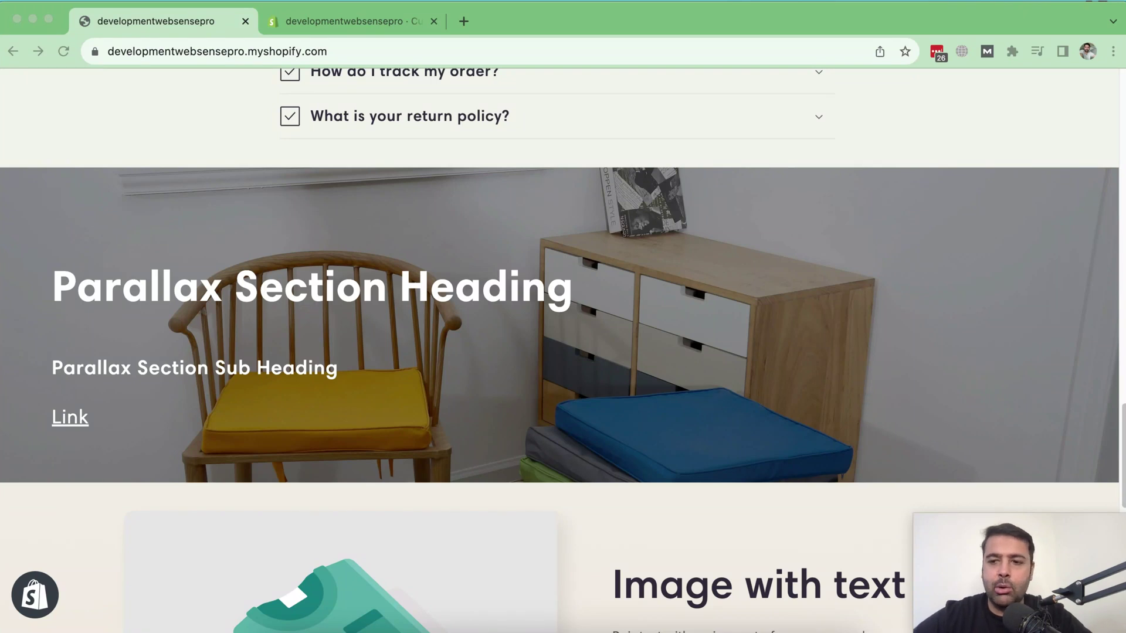
- Highlight the Parallax Section Heading and Sub Heading text on the page
scroll(563, 316, up, 4)
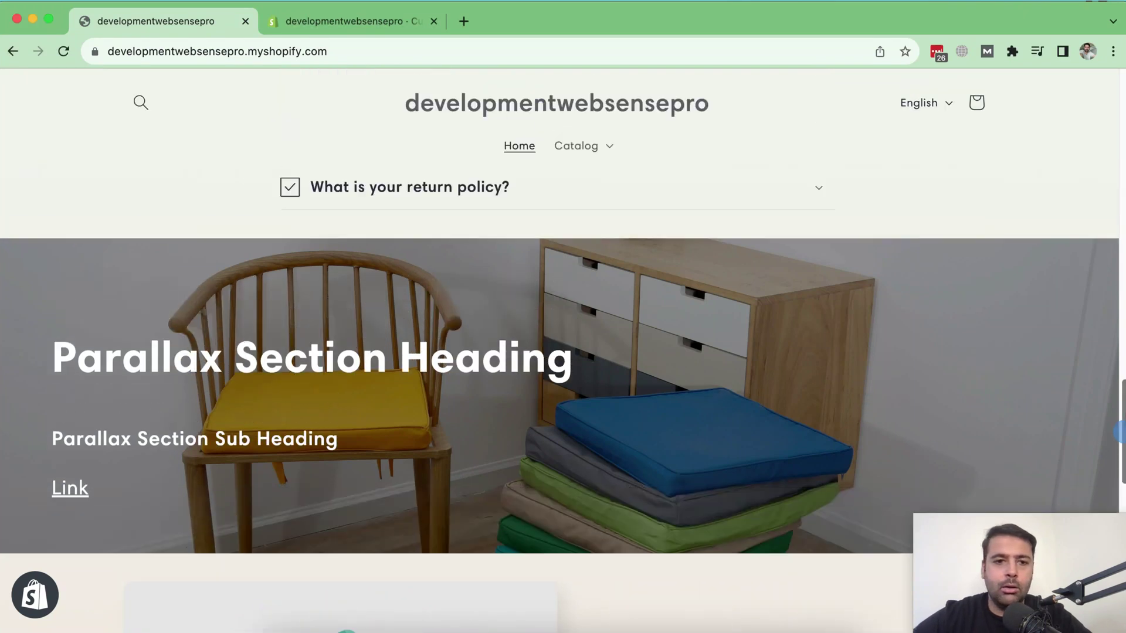
scroll(563, 317, down, 3)
scroll(563, 317, down, 3)
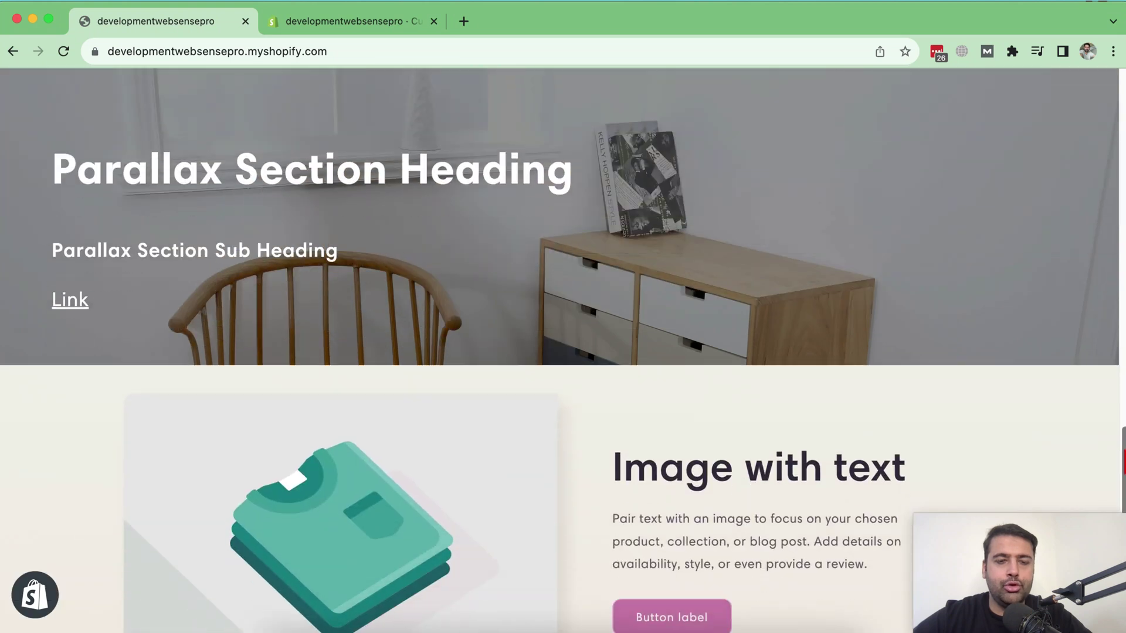
scroll(563, 317, up, 3)
drag(52, 294, 572, 326)
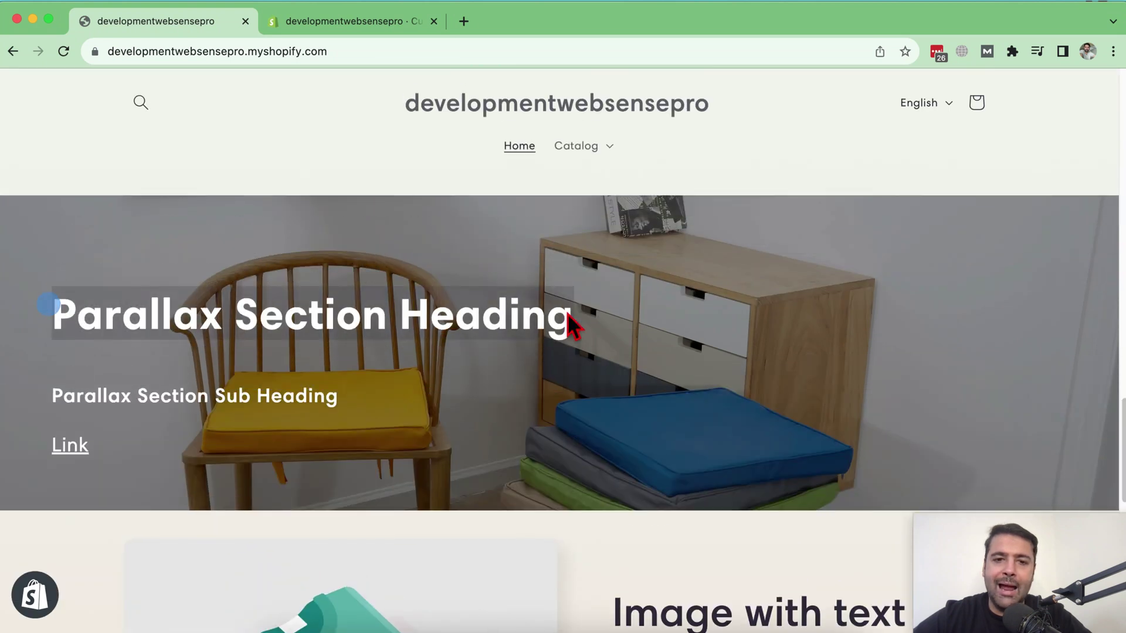
drag(55, 397, 365, 403)
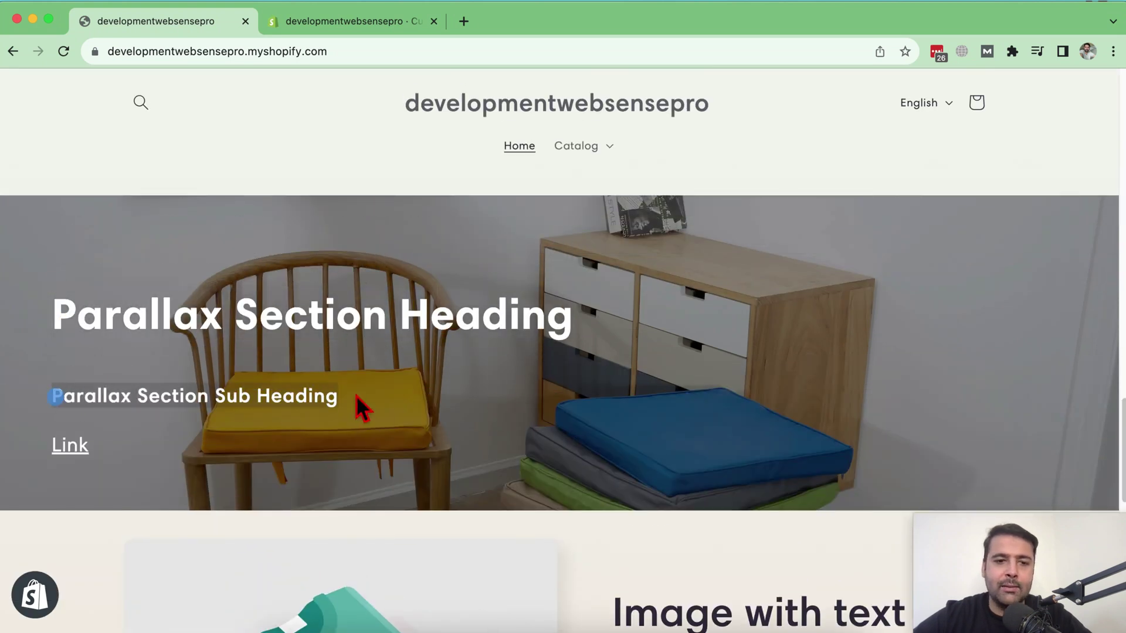
click(165, 418)
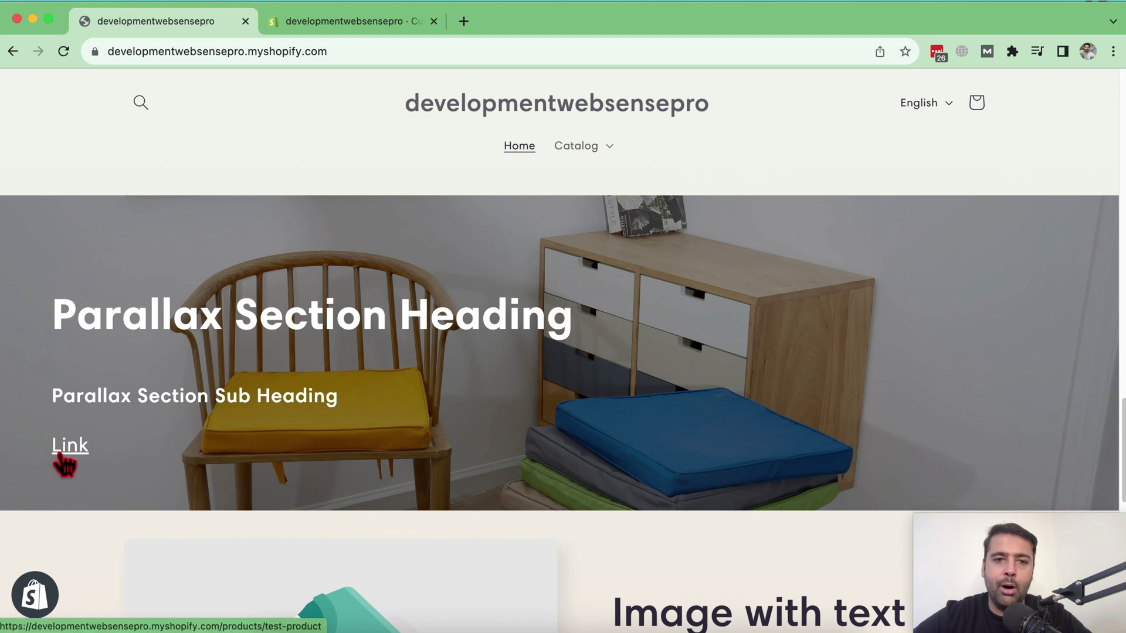
- In the theme editor, set the Parallax section's image height to 600
click(335, 22)
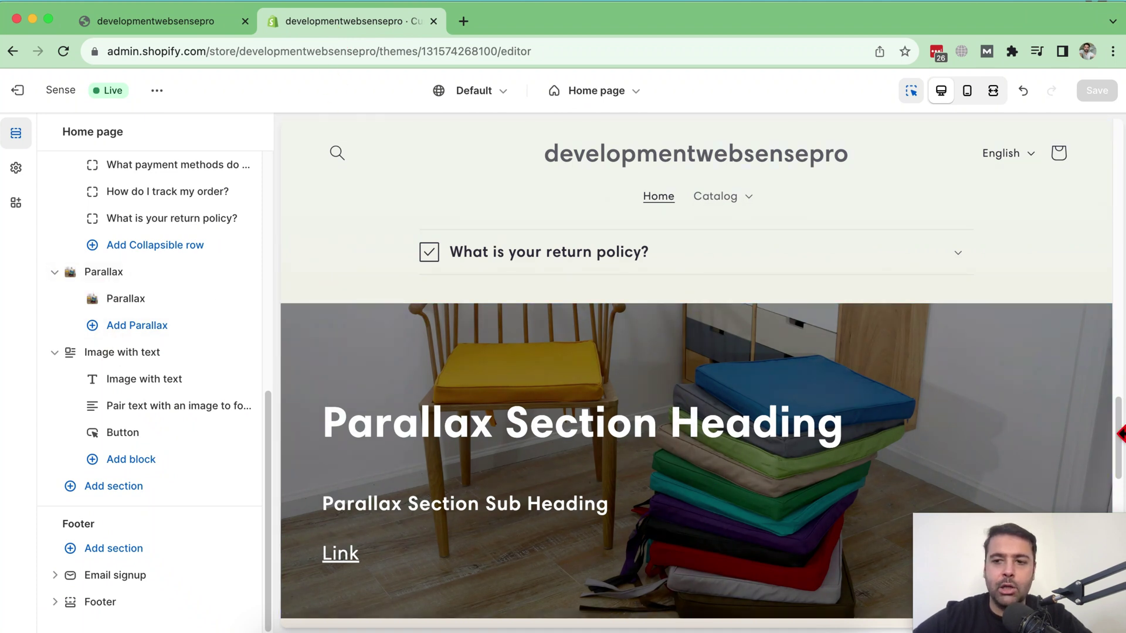
drag(1121, 439, 1121, 461)
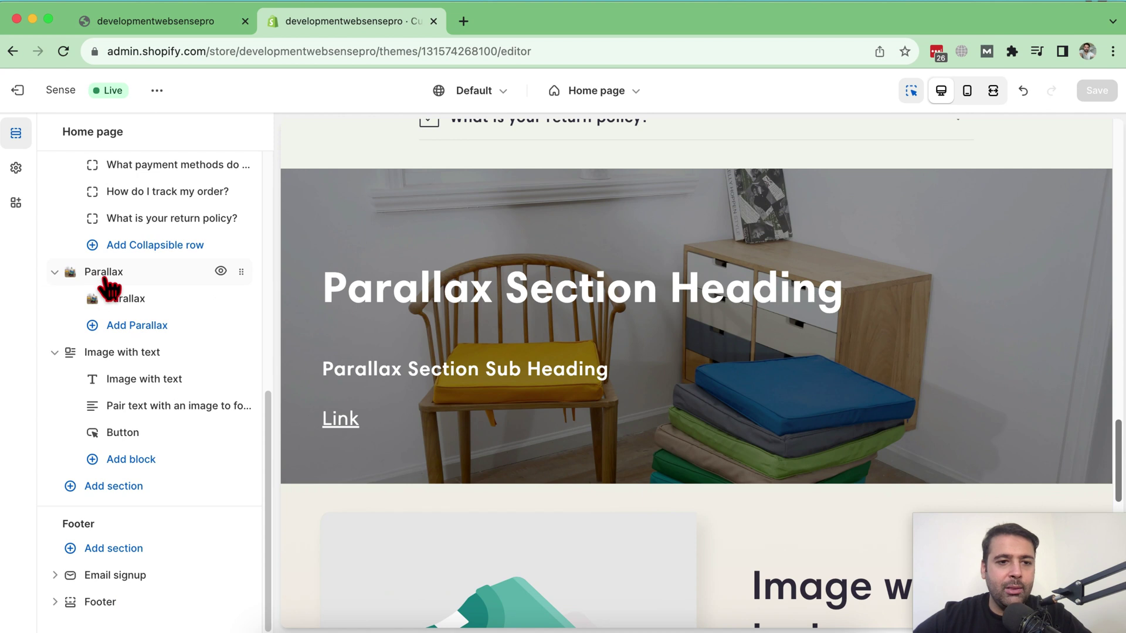
click(134, 279)
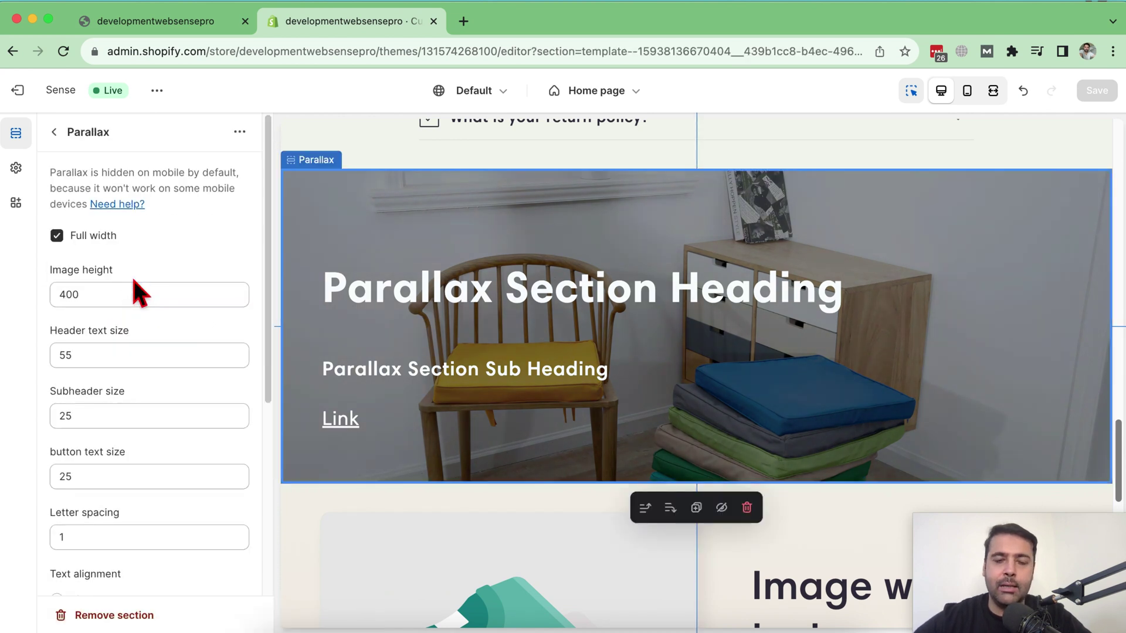
click(108, 294)
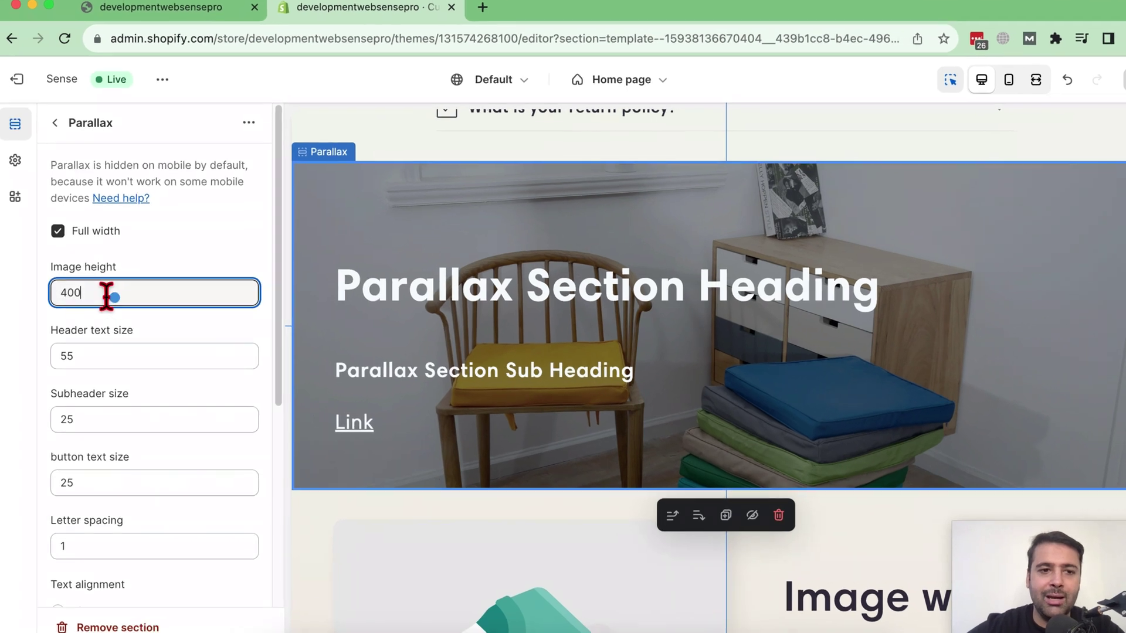
click(56, 296)
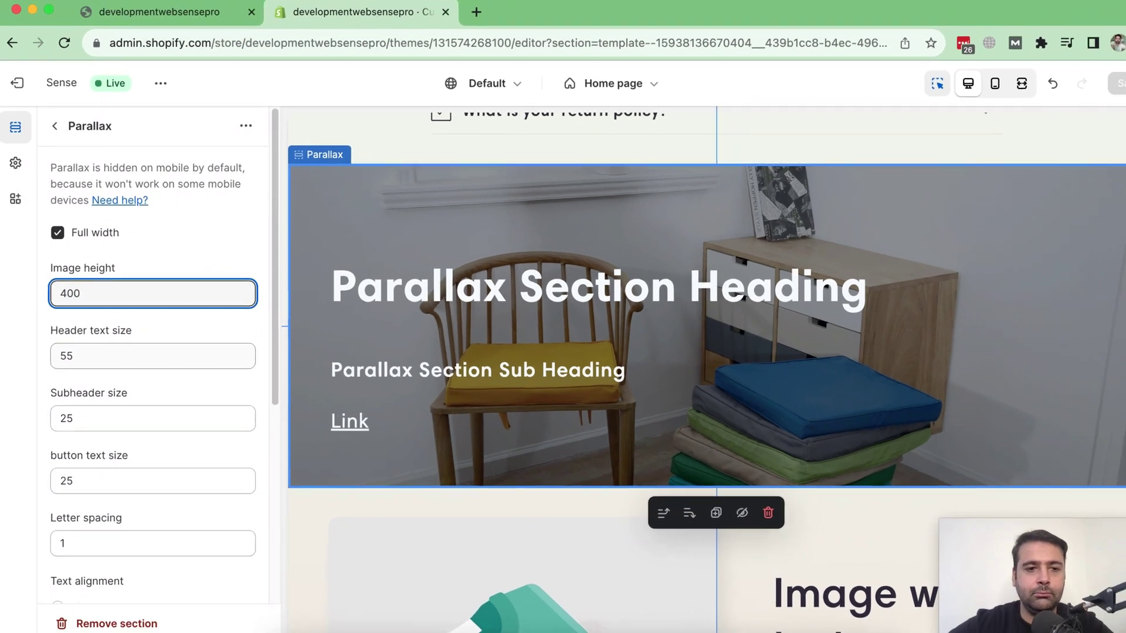
key(Delete)
text(6)
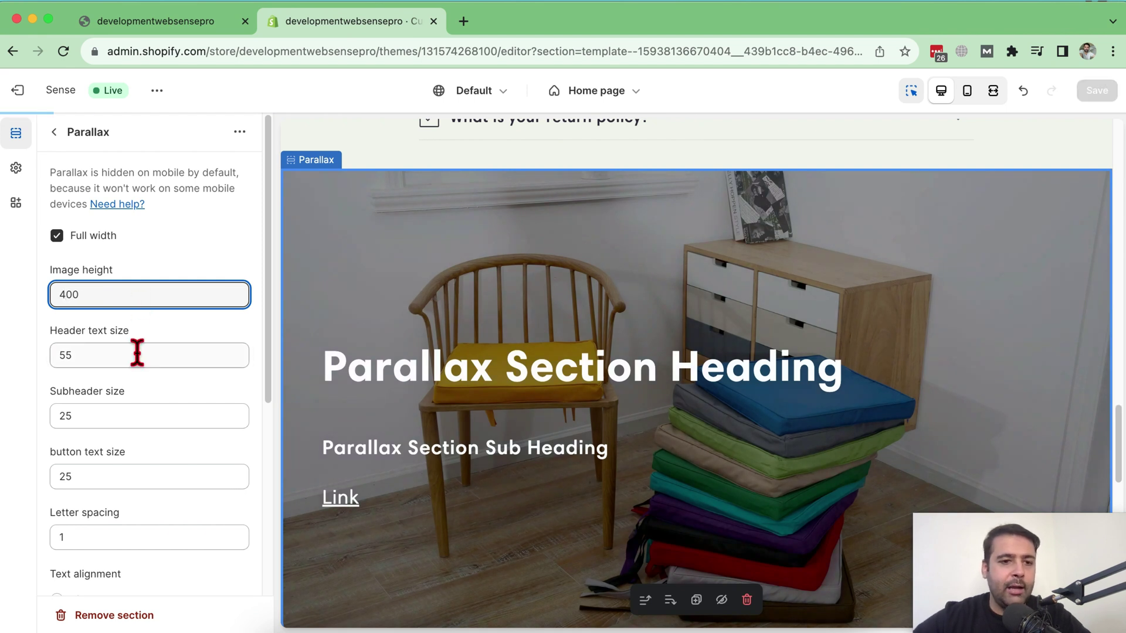
- Set the overlay colour to #1B1919 with 65% opacity
drag(106, 356, 66, 363)
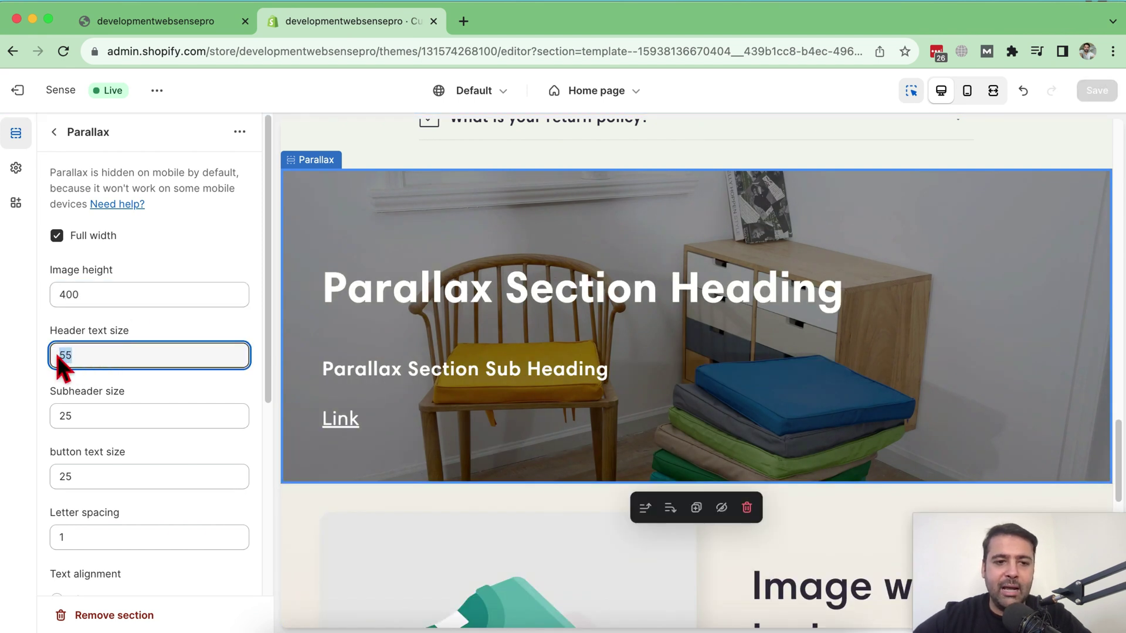
drag(126, 419, 36, 431)
scroll(163, 438, down, 1)
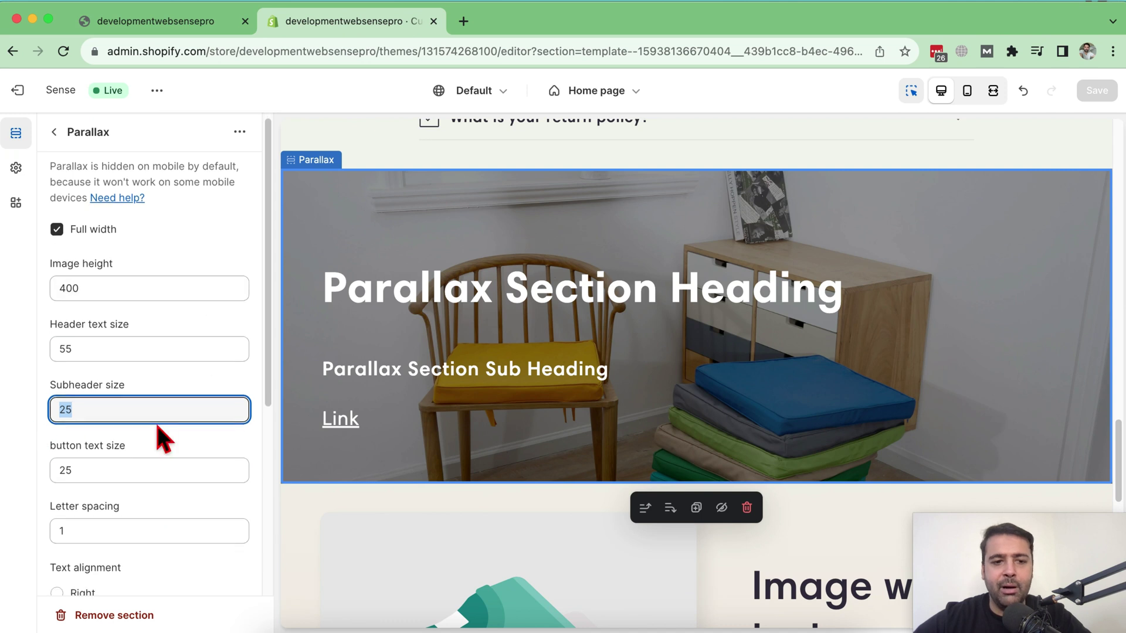
scroll(176, 355, down, 5)
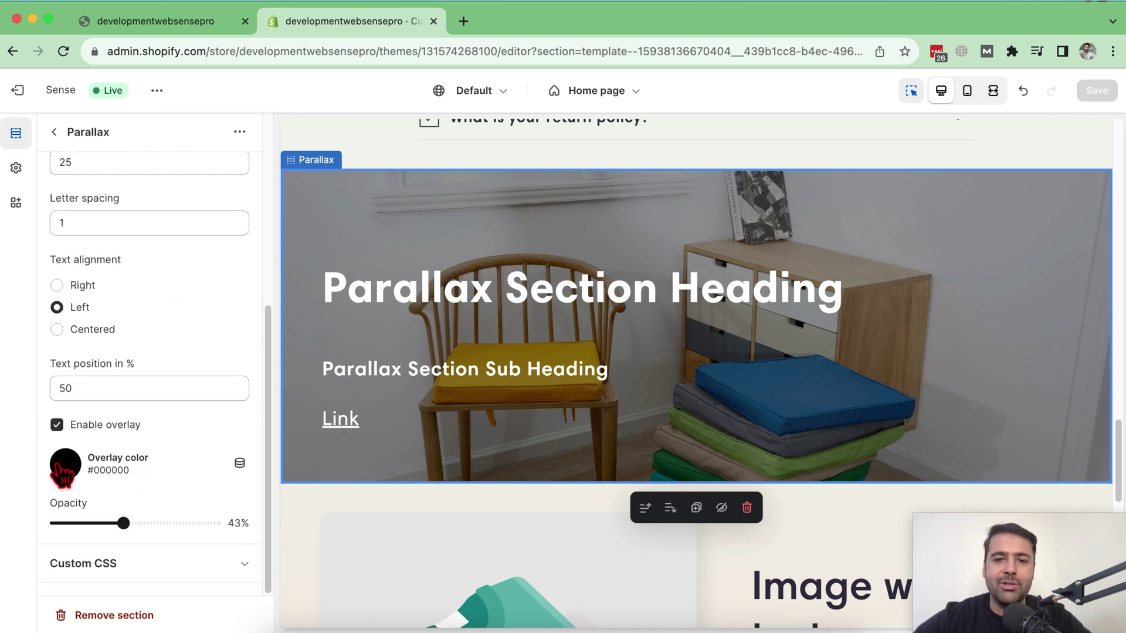
click(62, 470)
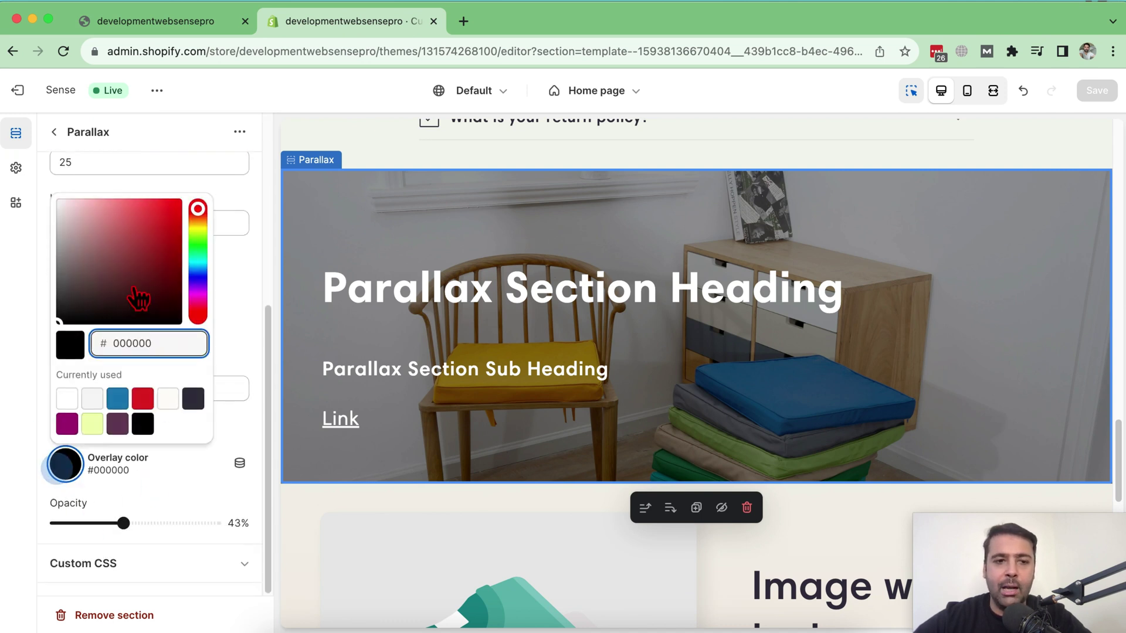
drag(138, 297, 69, 316)
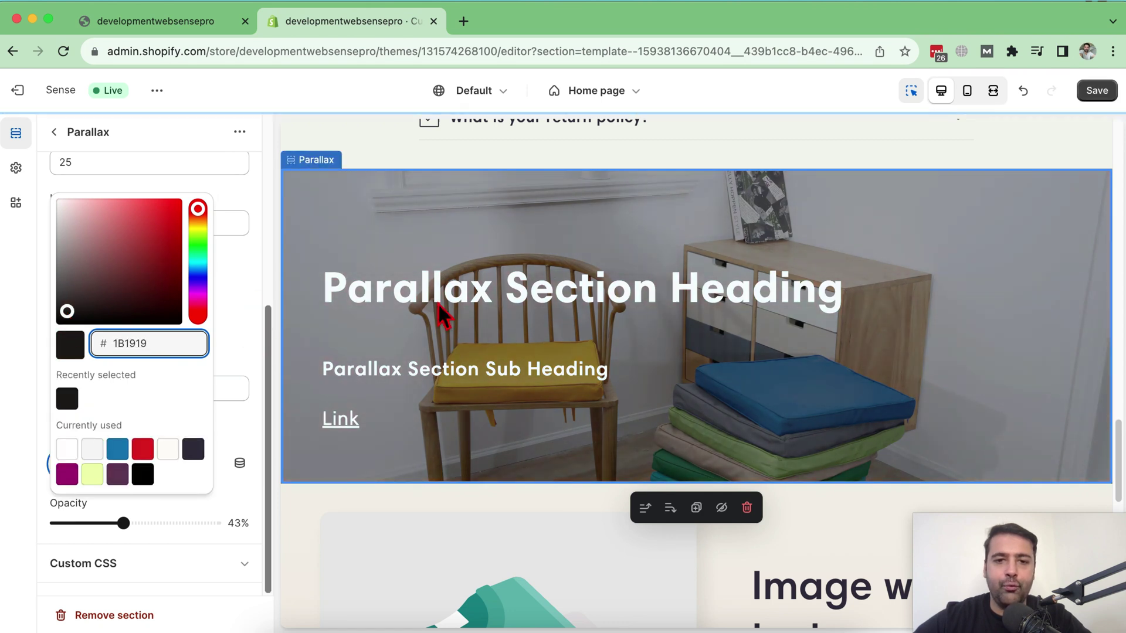
click(242, 285)
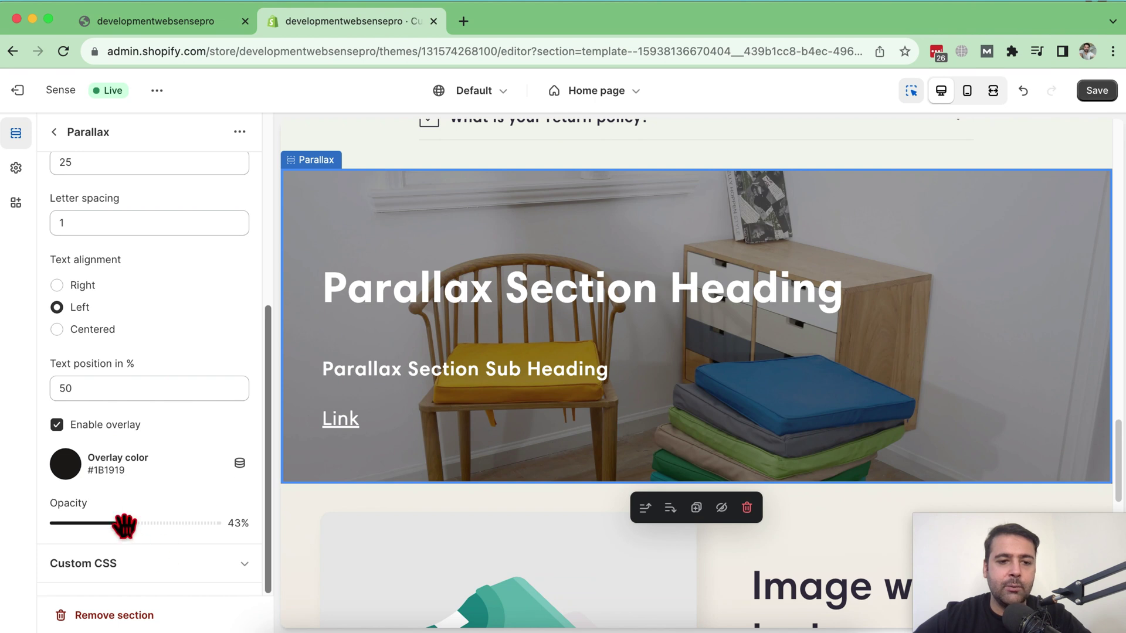
drag(123, 525, 159, 534)
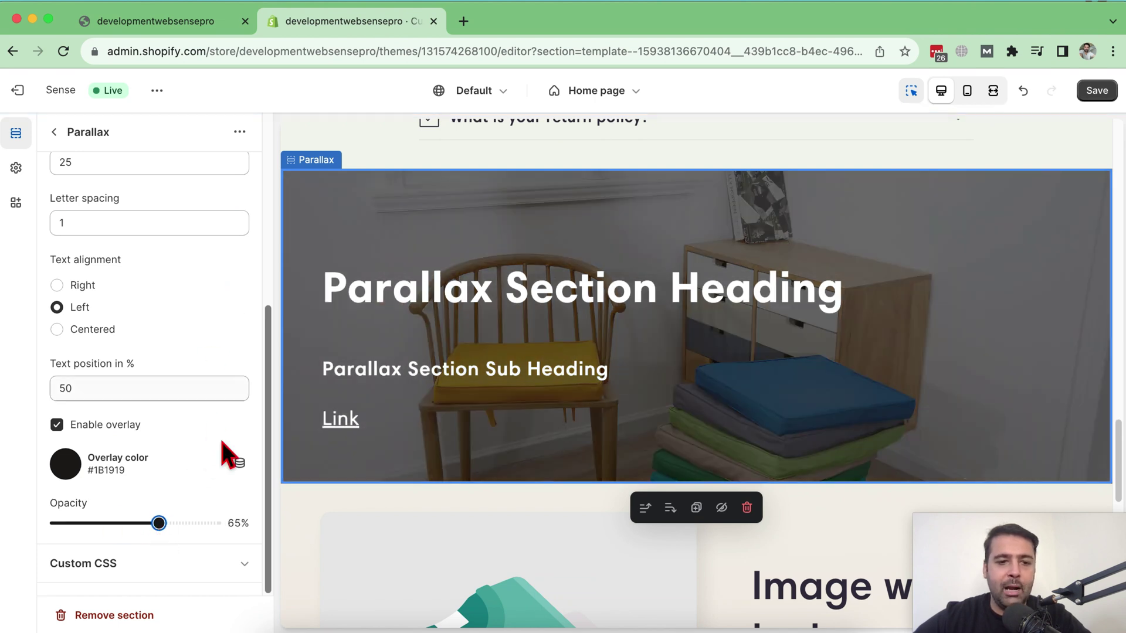
scroll(226, 455, up, 10)
click(53, 131)
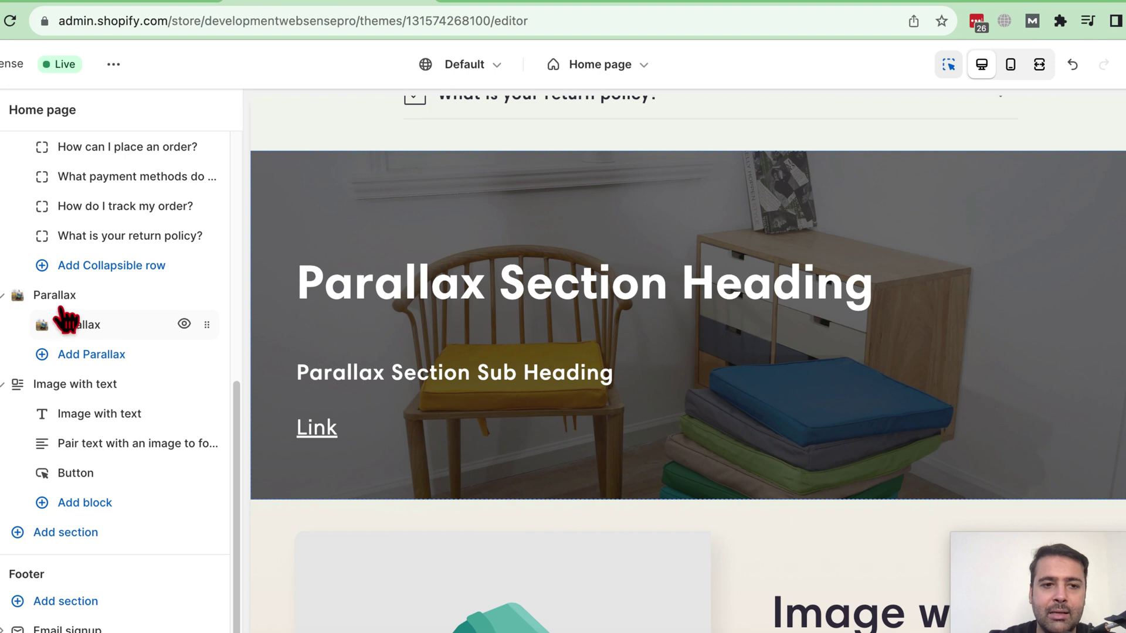
- Check the Parallax block's heading and subheading text and toggle the Link button's Show button setting
click(101, 326)
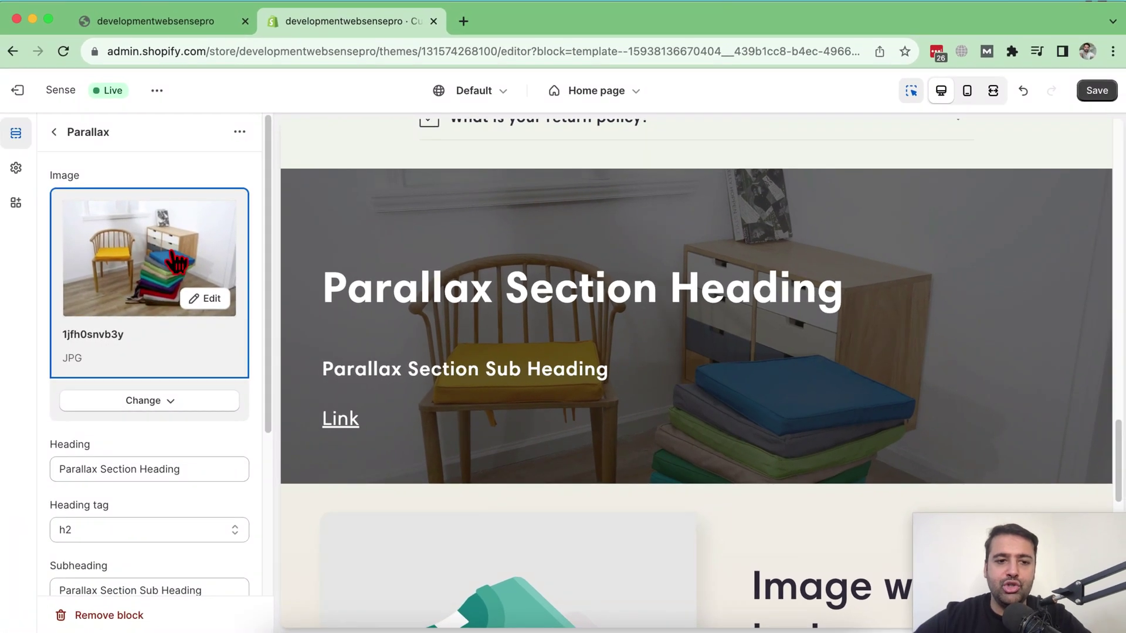
scroll(156, 255, down, 3)
drag(181, 344, 21, 347)
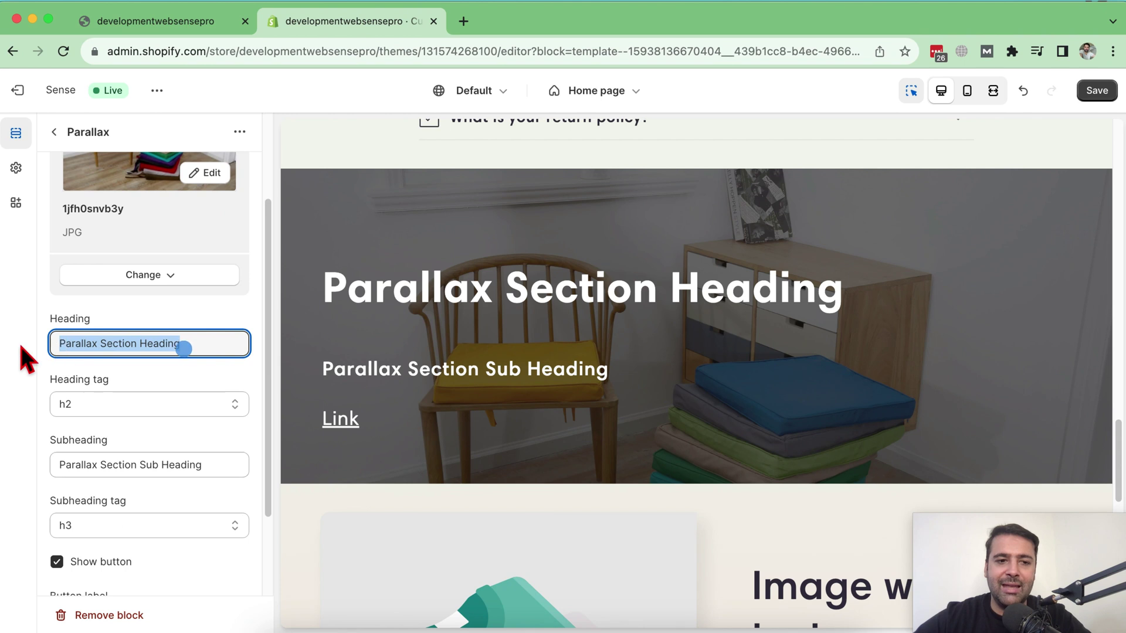
scroll(151, 342, down, 2)
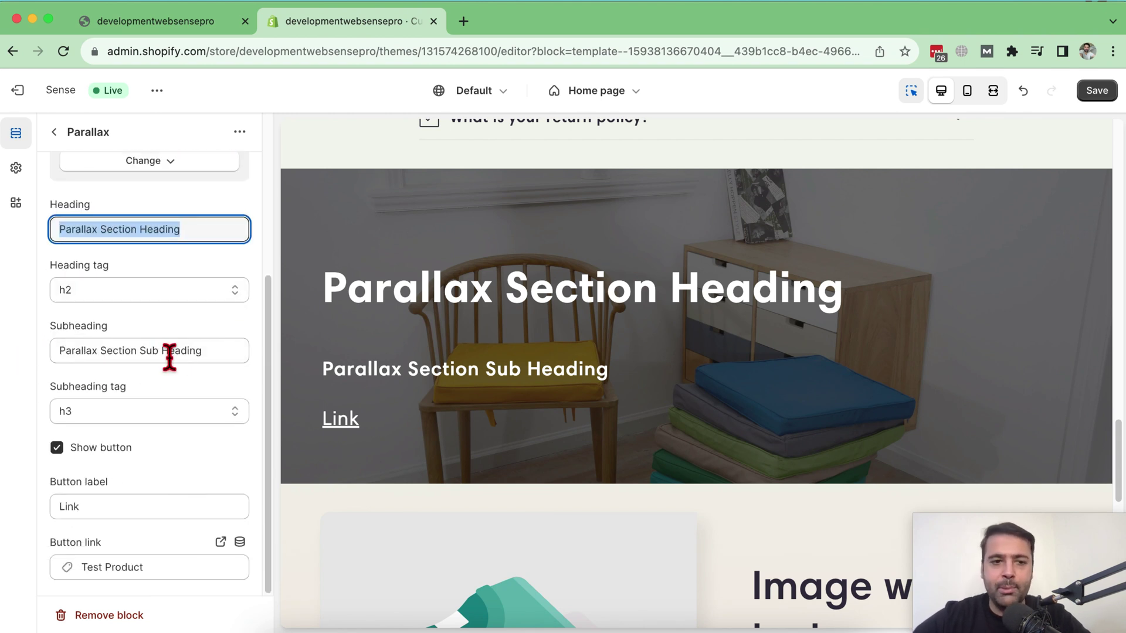
drag(211, 355, 50, 359)
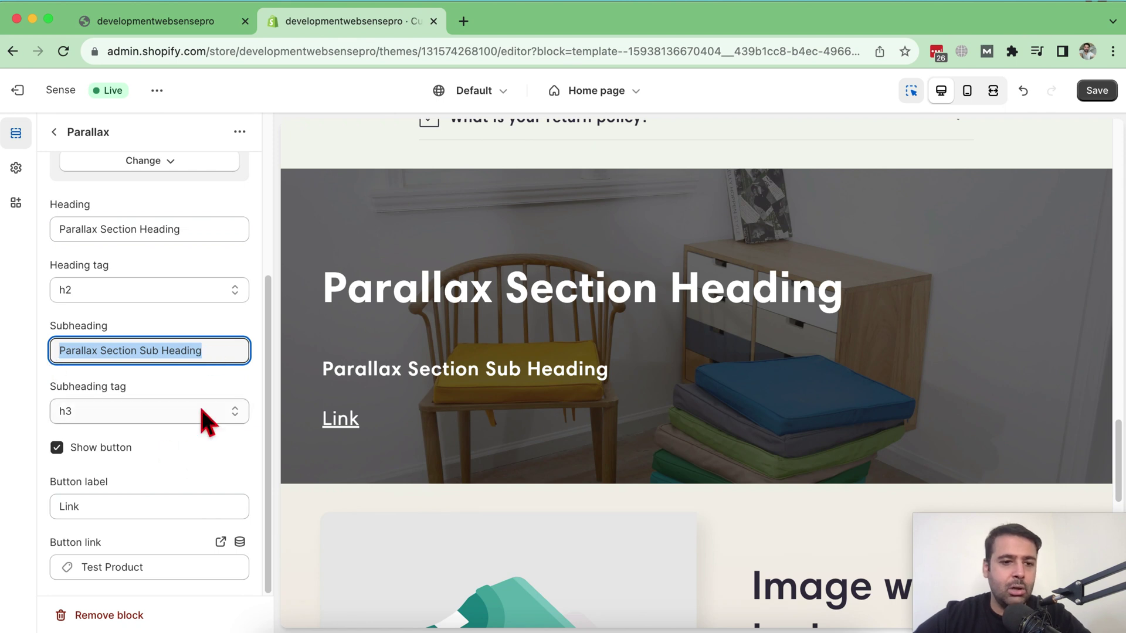
click(83, 450)
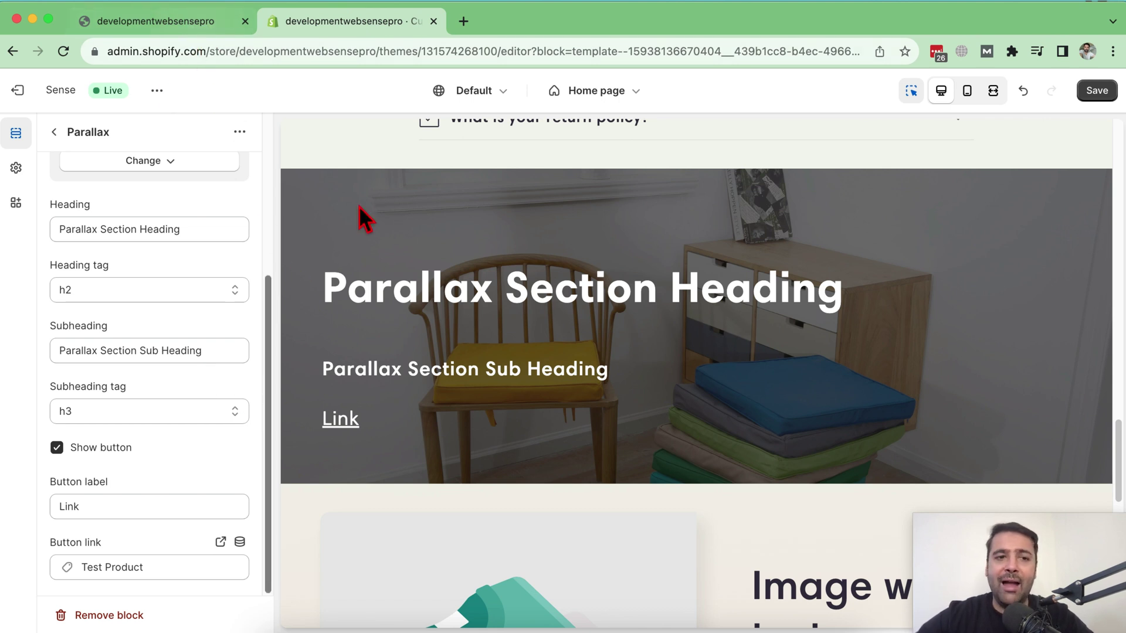
- Open the store's admin in a new tab using the store address plus /admin
click(150, 22)
click(316, 51)
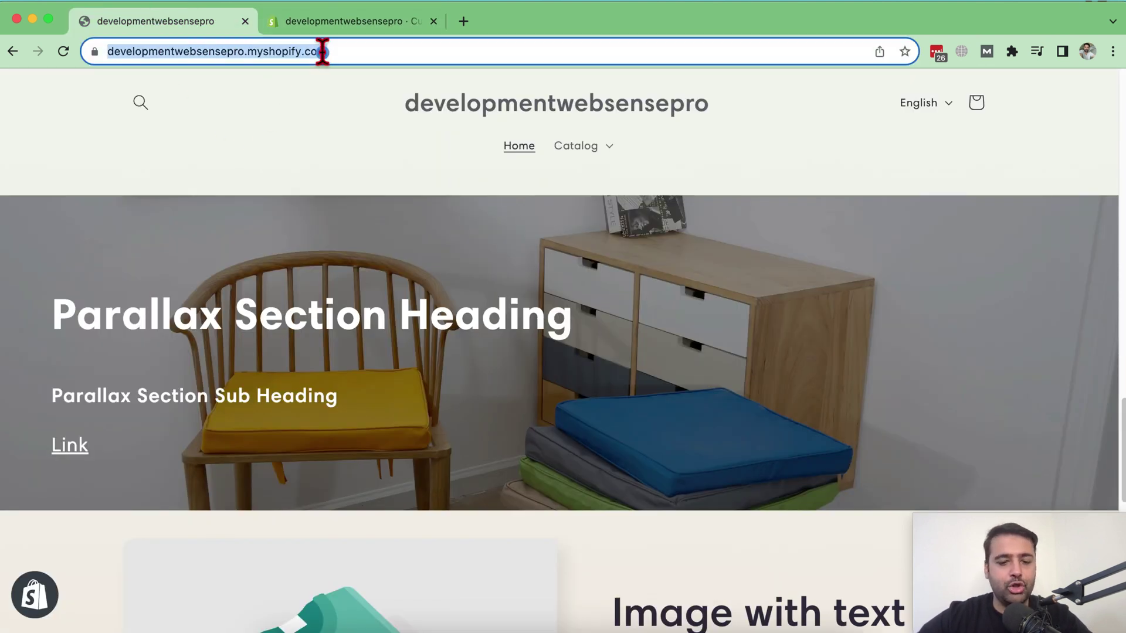
key(ctrl+c)
key(ctrl+t)
key(ctrl+v)
text(admin)
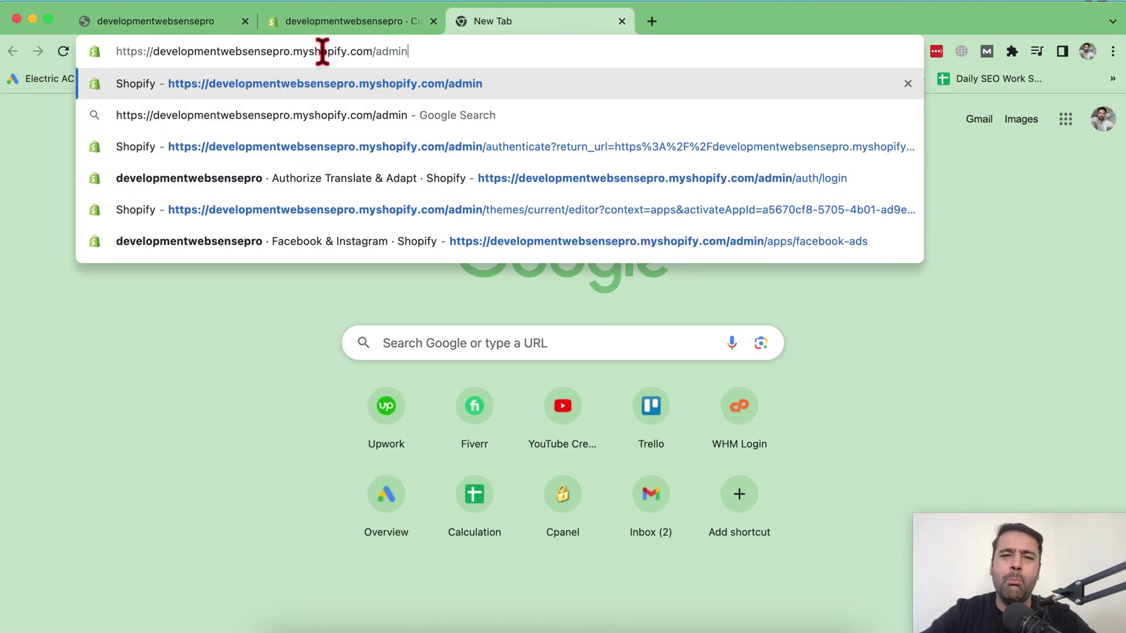
key(Return)
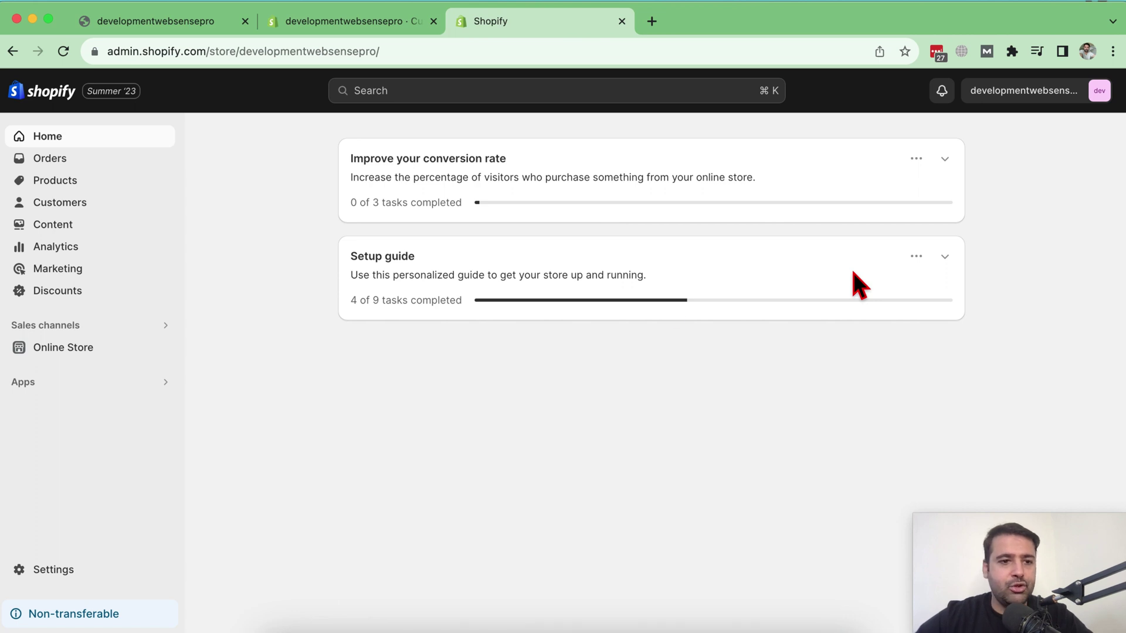
- Publish the Dawn theme in place of Sense from the Themes page
click(87, 349)
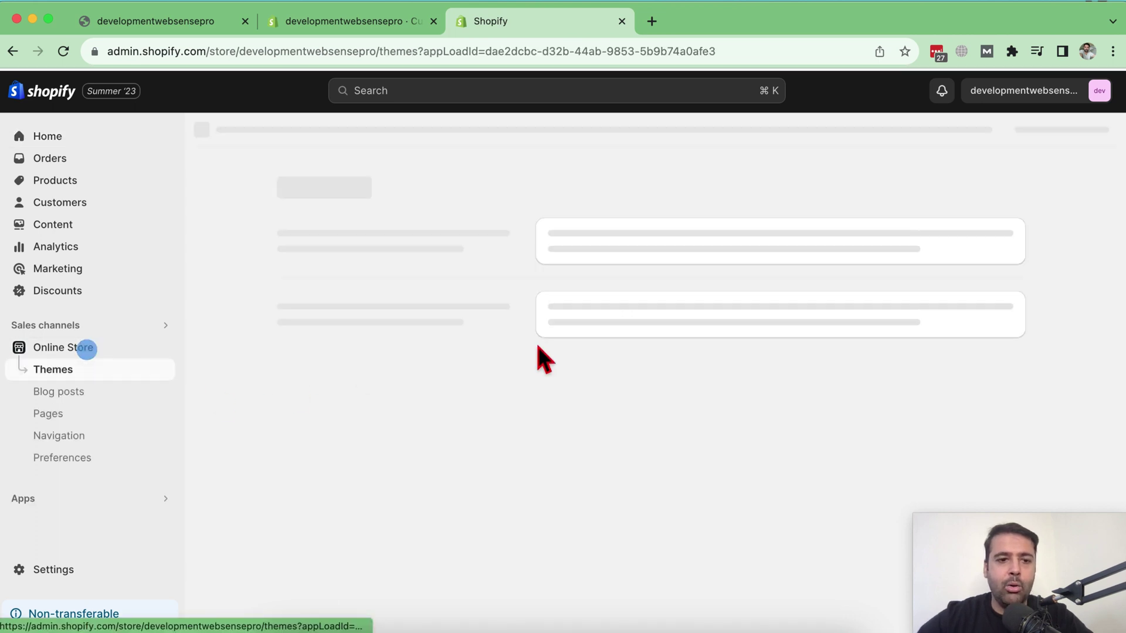
scroll(687, 387, down, 3)
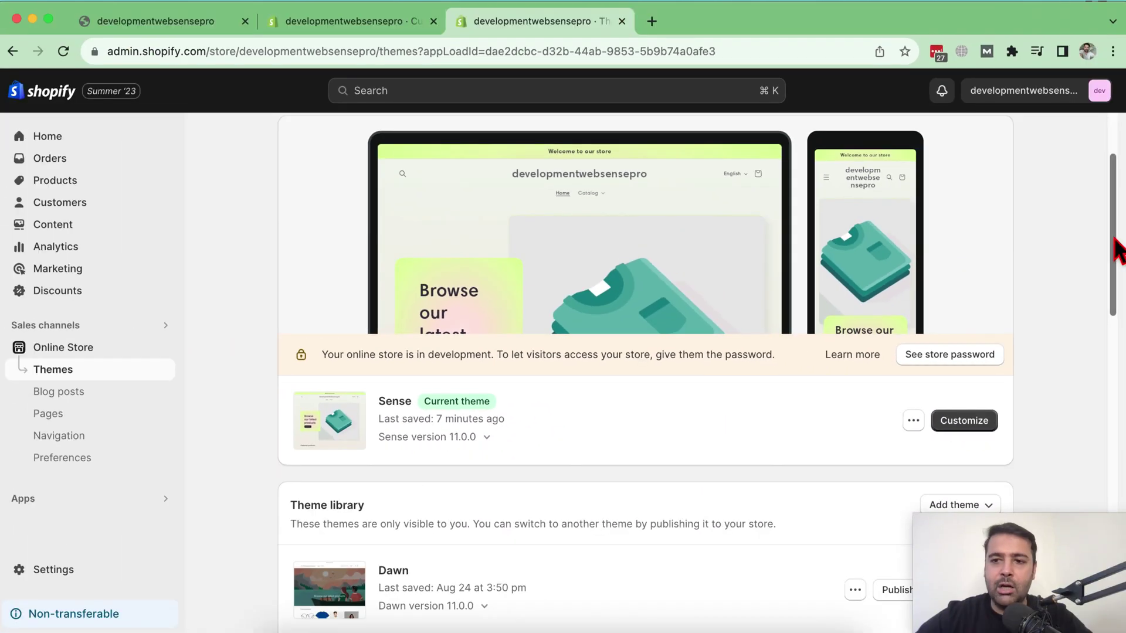
drag(1113, 240, 1118, 287)
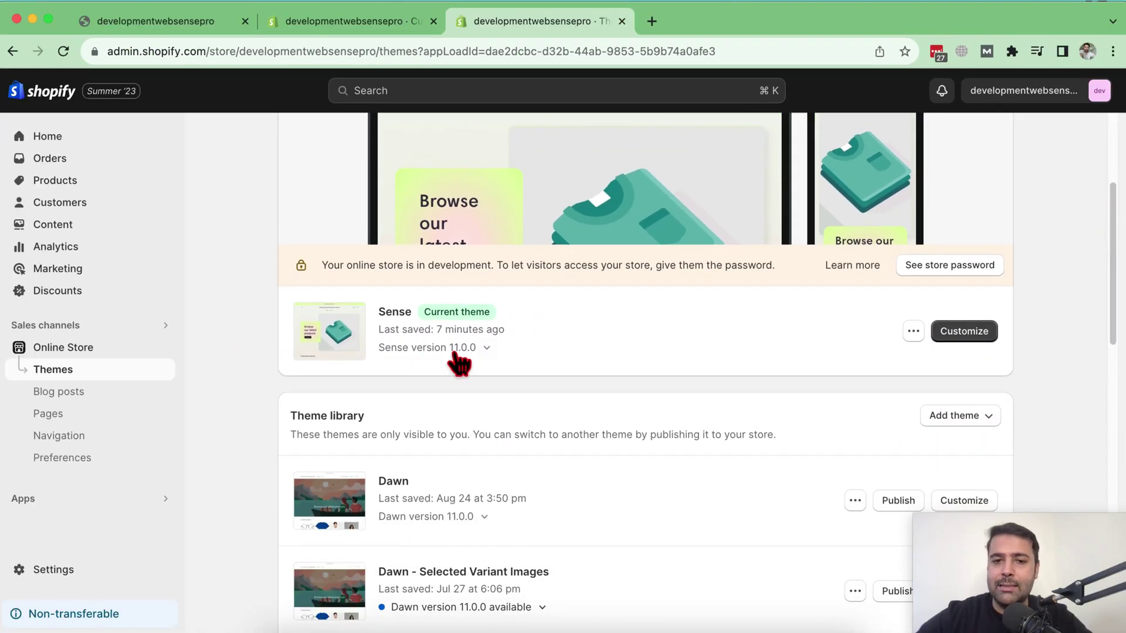
scroll(1044, 238, down, 2)
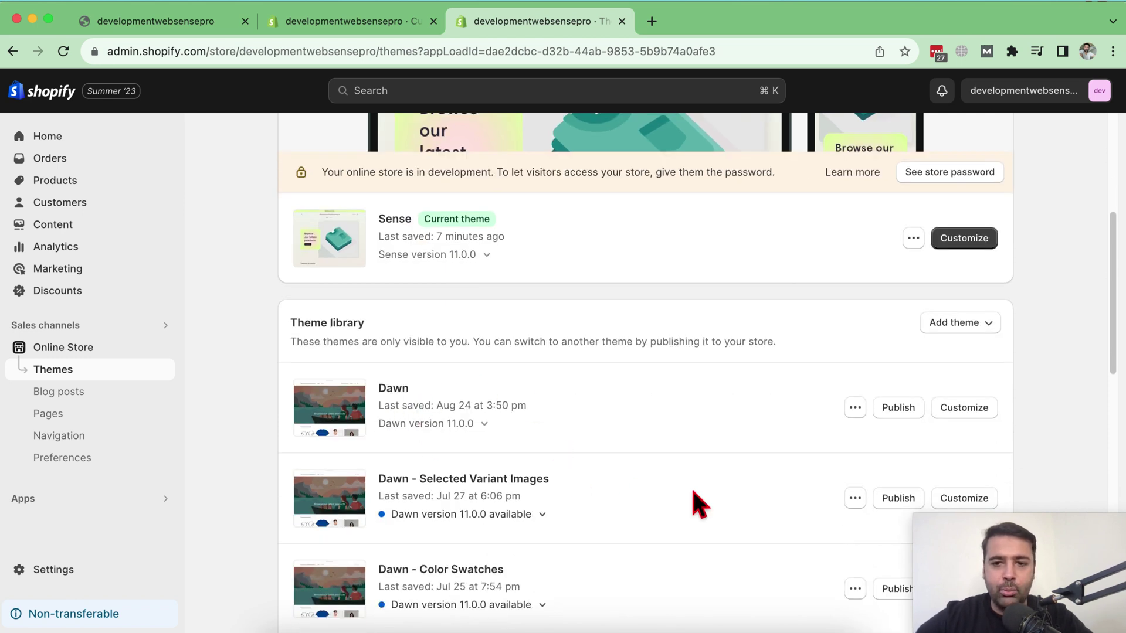
click(898, 409)
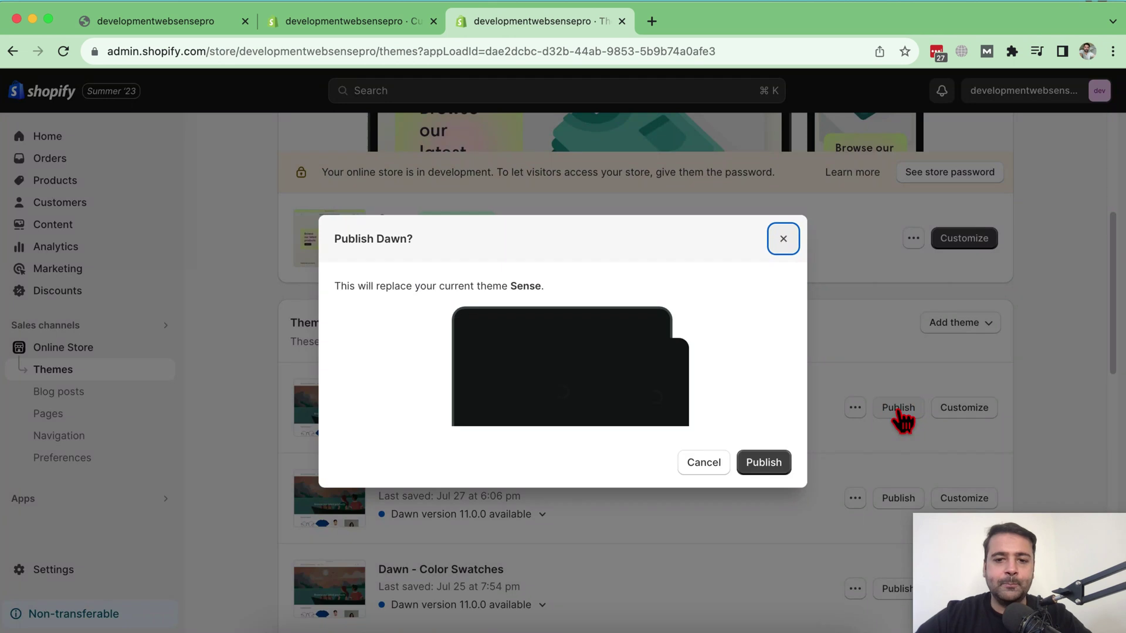
click(761, 463)
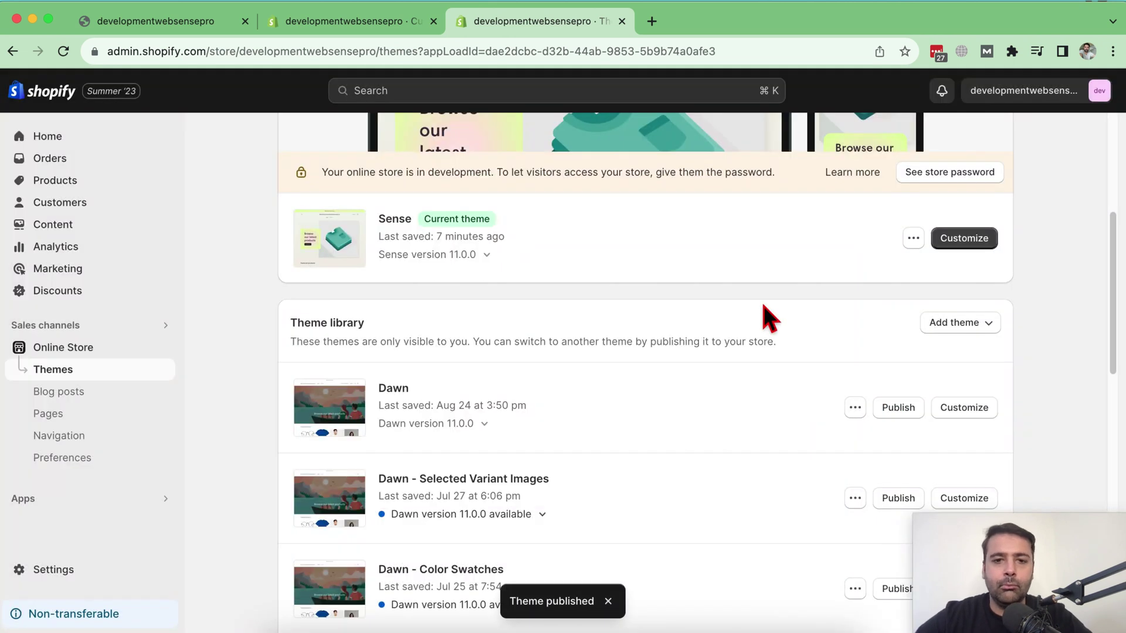
scroll(680, 366, up, 1)
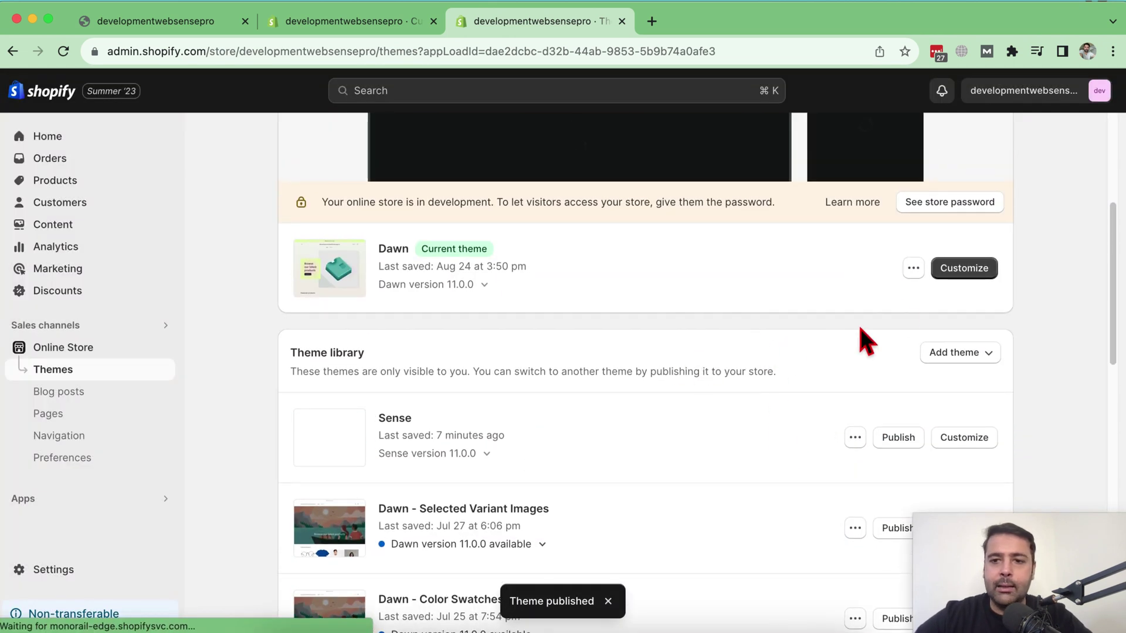
- Preview the Dawn theme's storefront and scroll through it
click(913, 268)
click(853, 301)
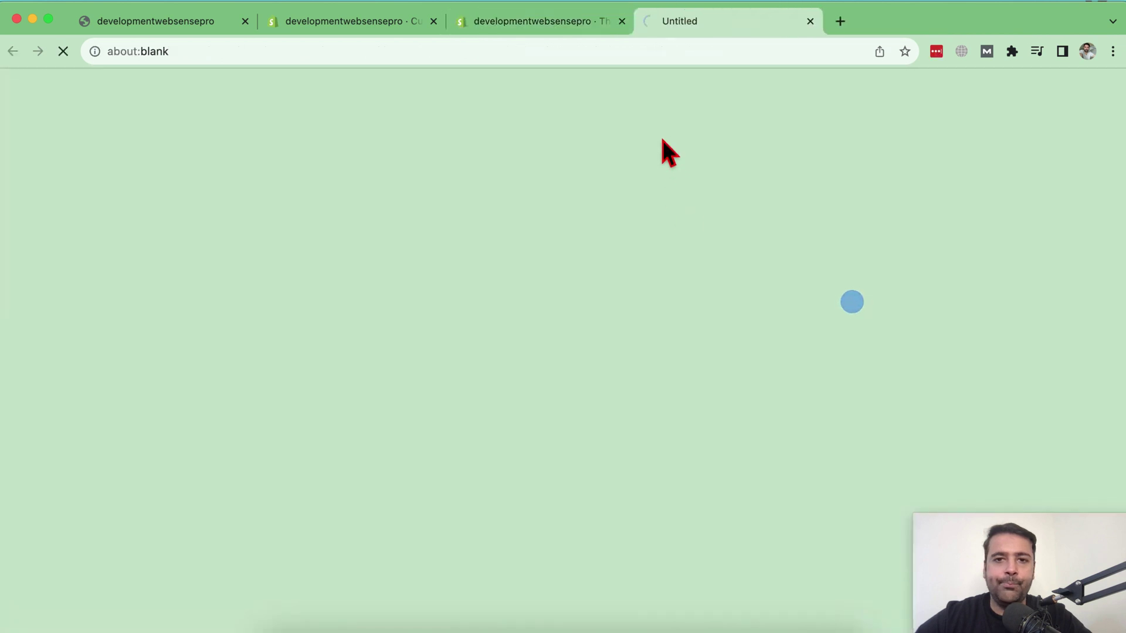
scroll(563, 328, down, 11)
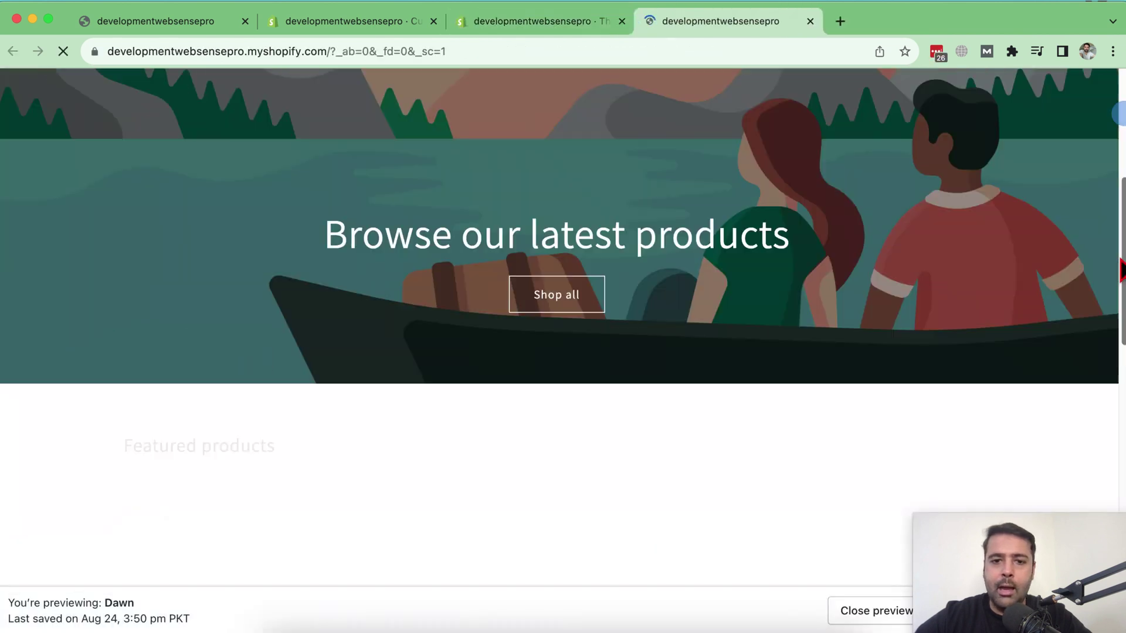
scroll(563, 328, down, 8)
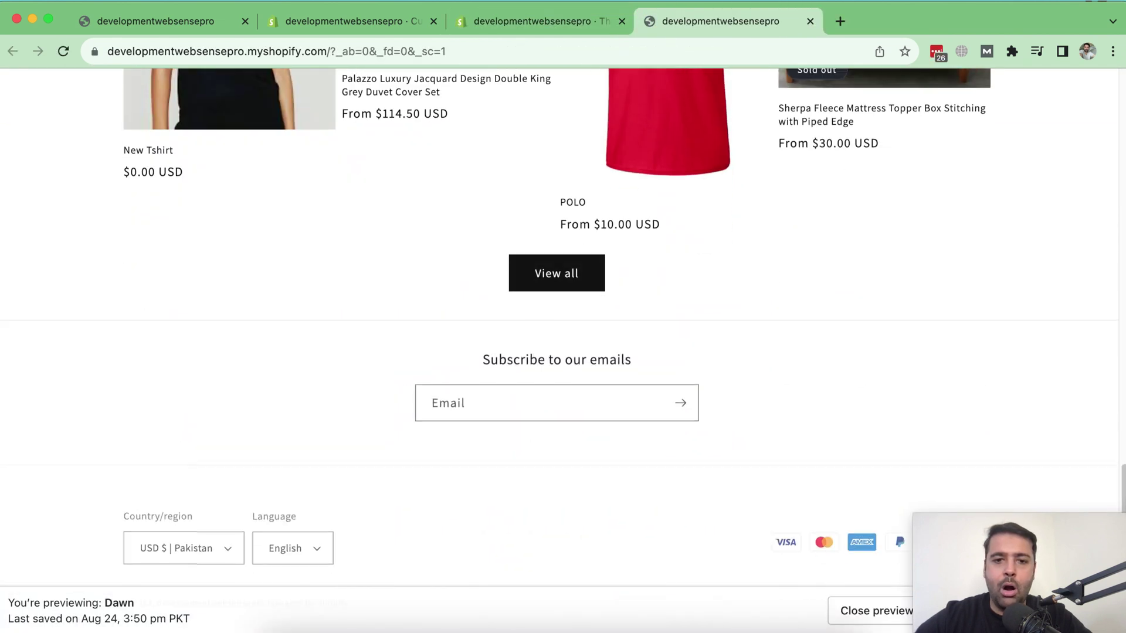
scroll(563, 329, up, 20)
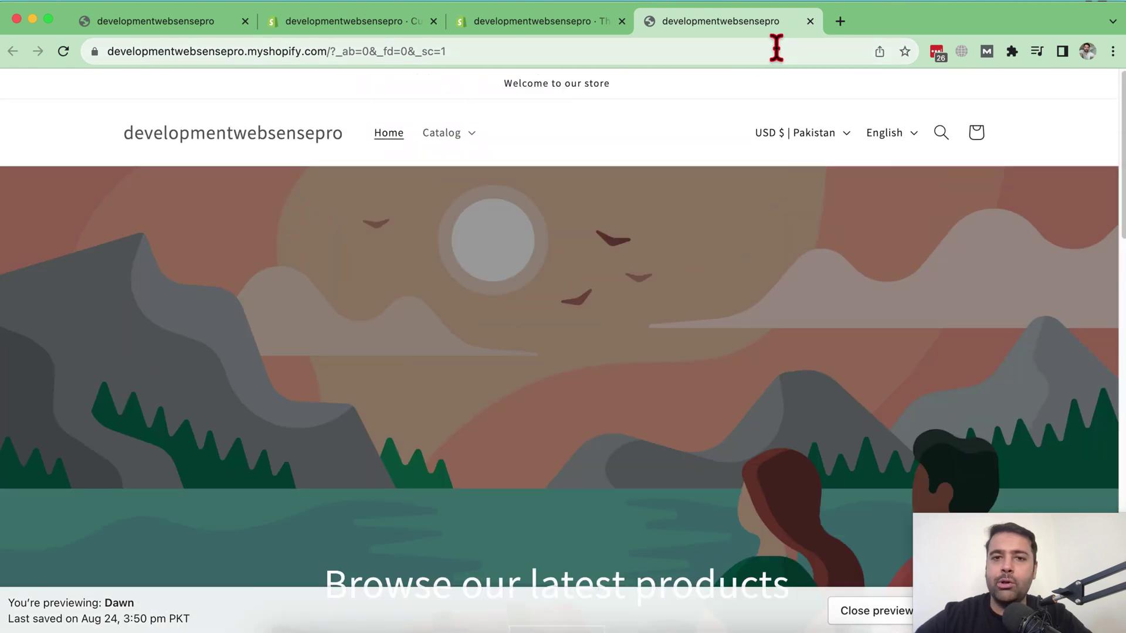
- Back on the Themes page, choose Edit code for the Dawn theme
click(572, 27)
click(1100, 247)
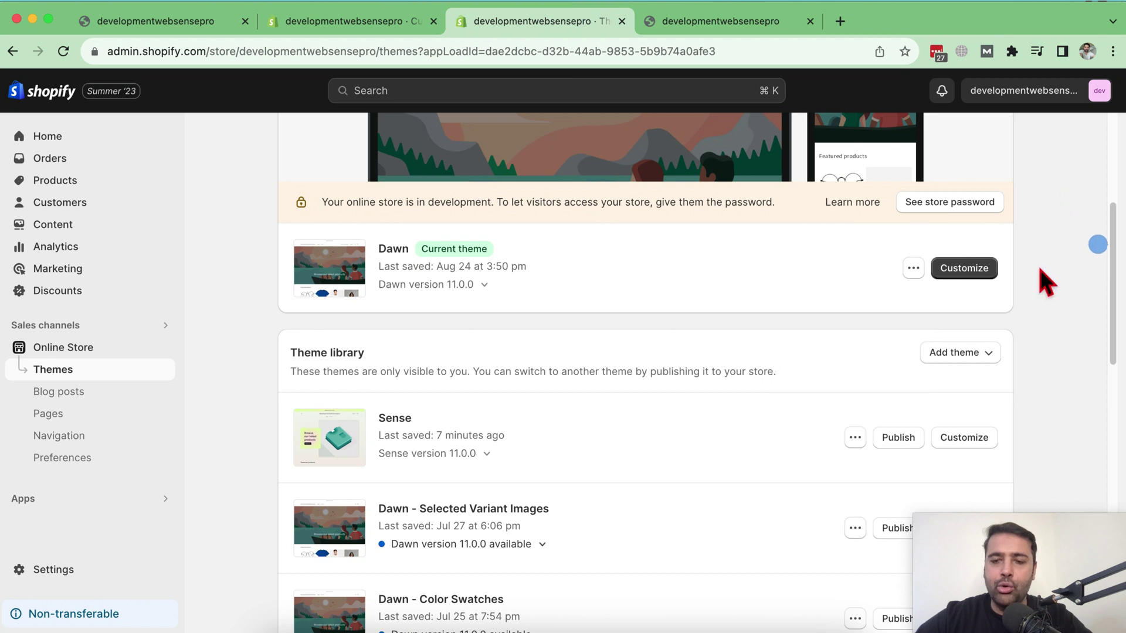
click(912, 271)
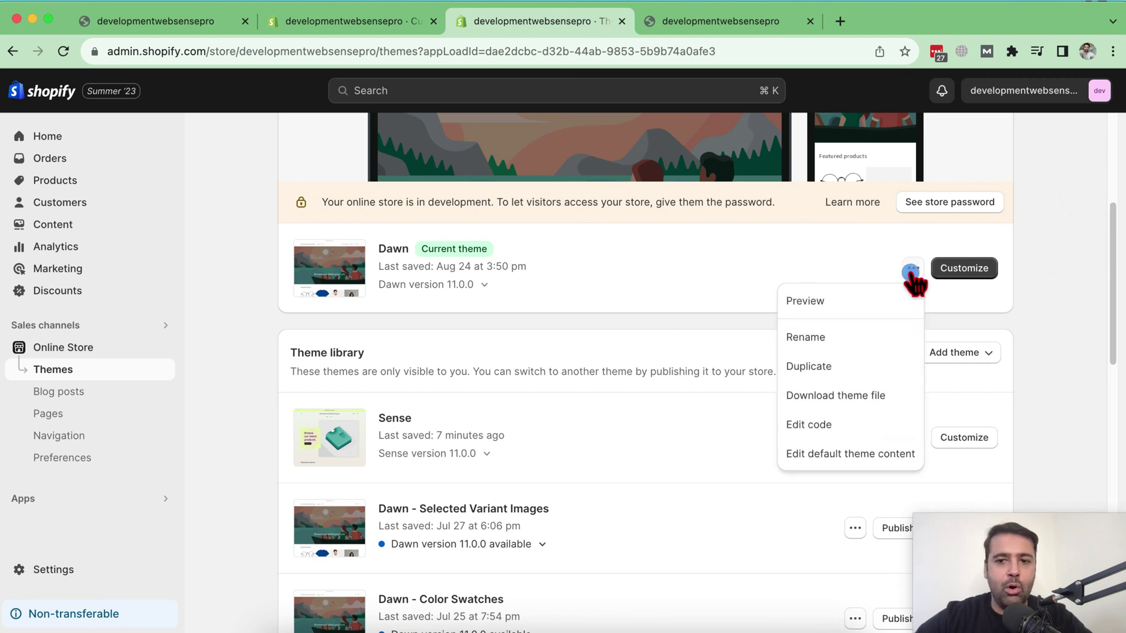
click(815, 434)
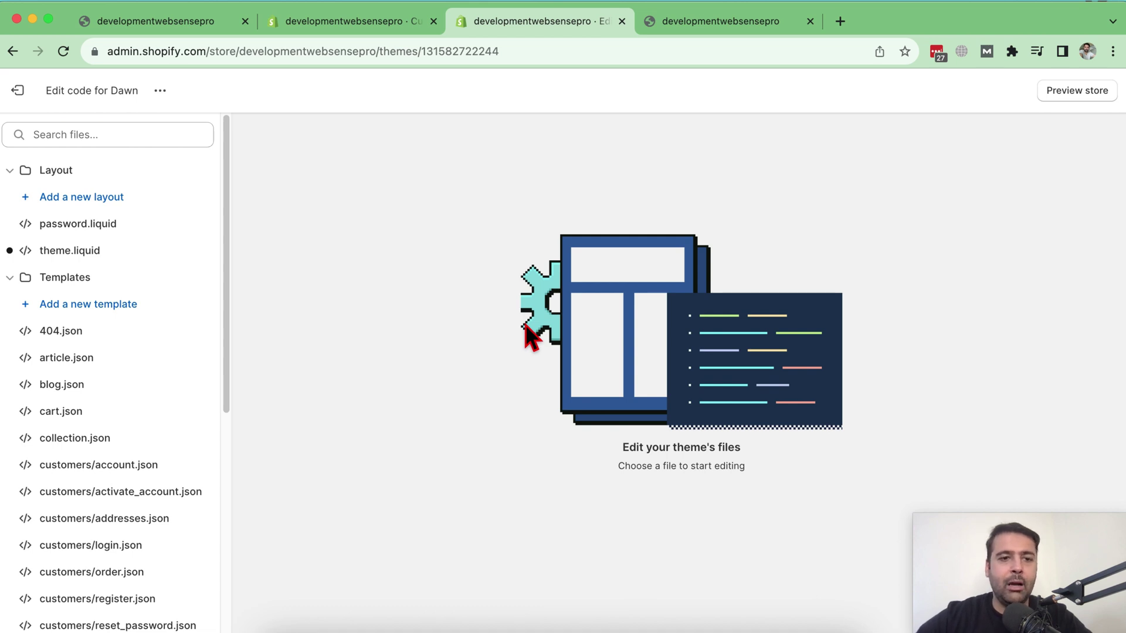
- Add a new liquid section file named parallax-section under Sections
scroll(212, 241, down, 6)
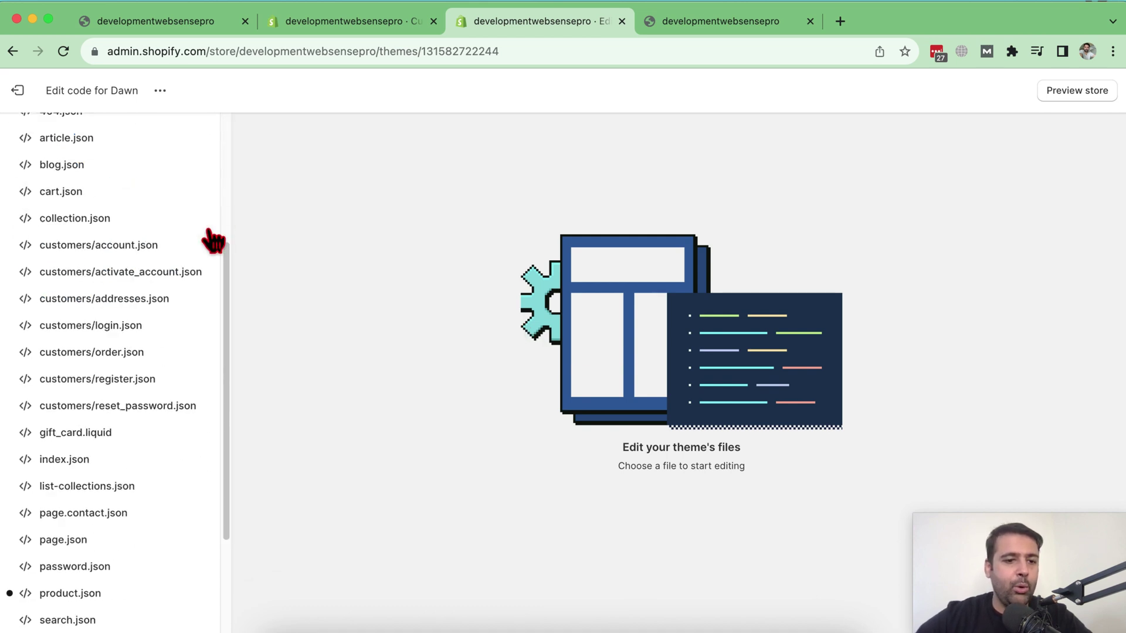
scroll(217, 276, up, 10)
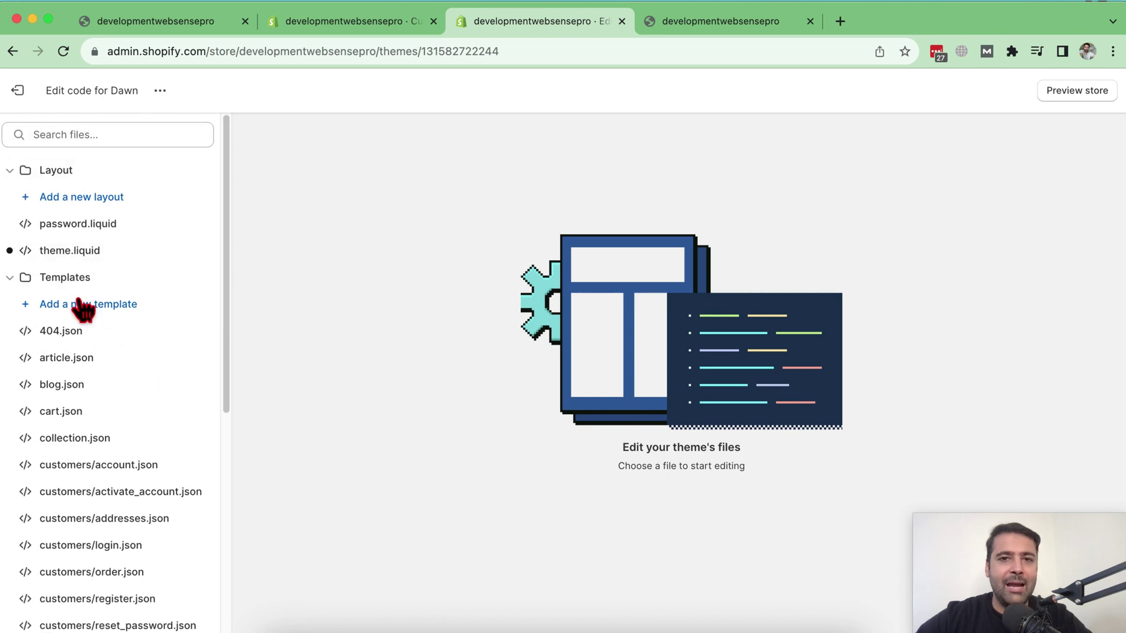
scroll(167, 226, down, 6)
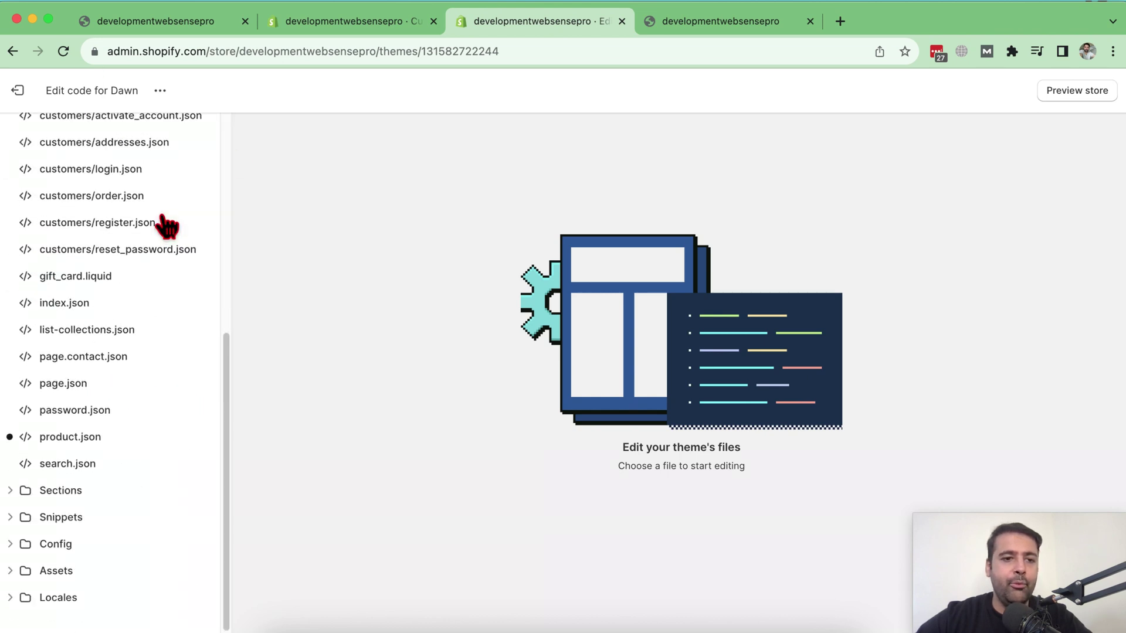
click(17, 495)
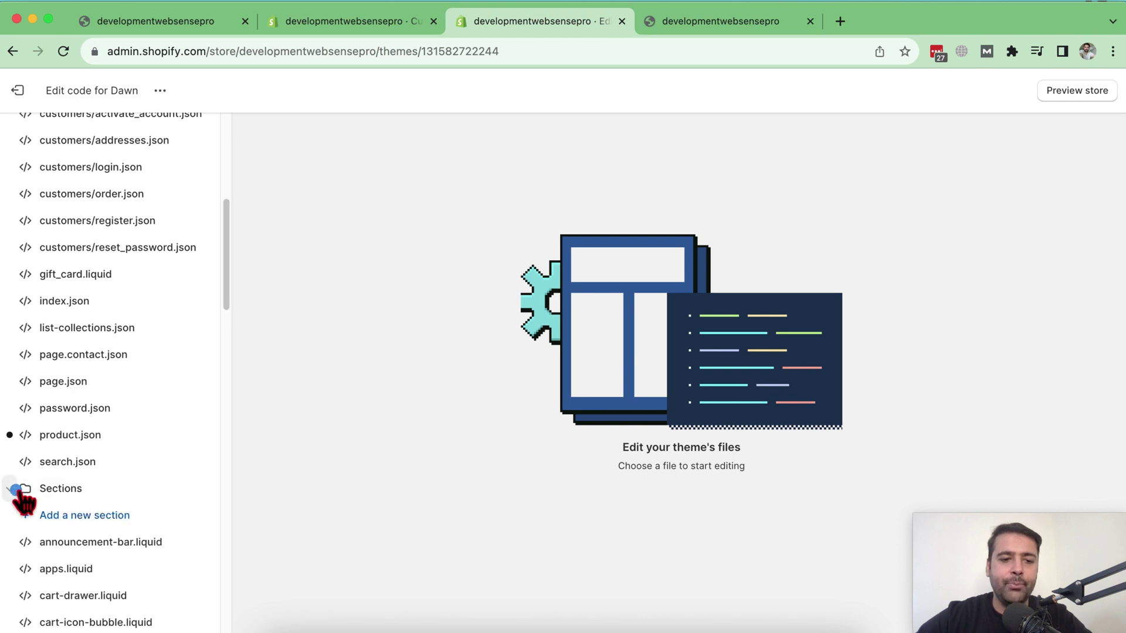
scroll(202, 244, down, 5)
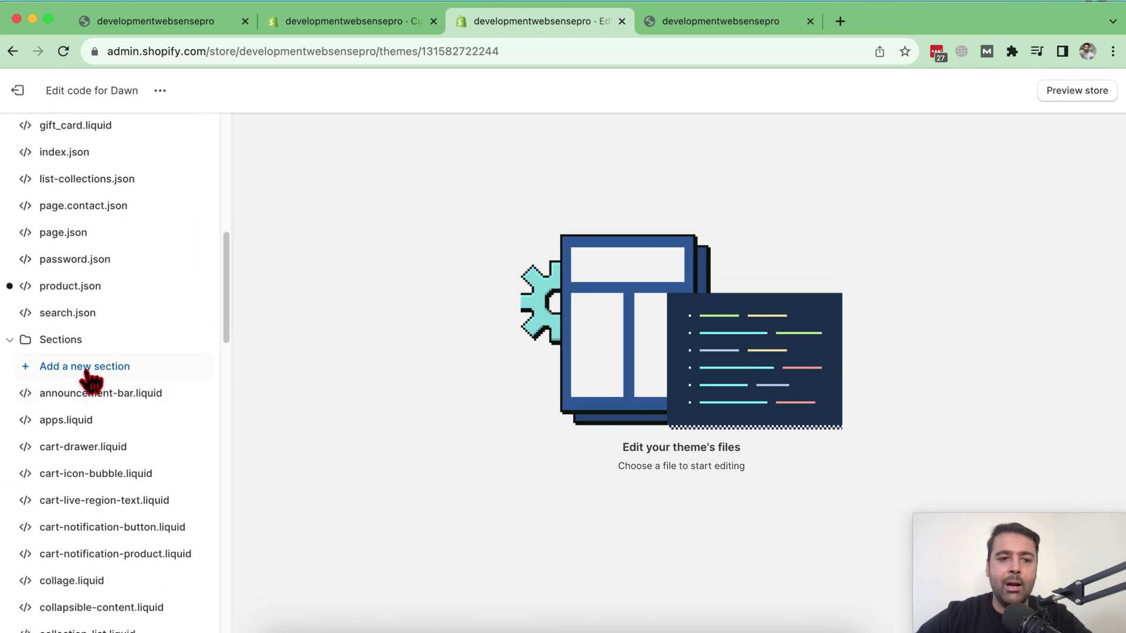
click(85, 368)
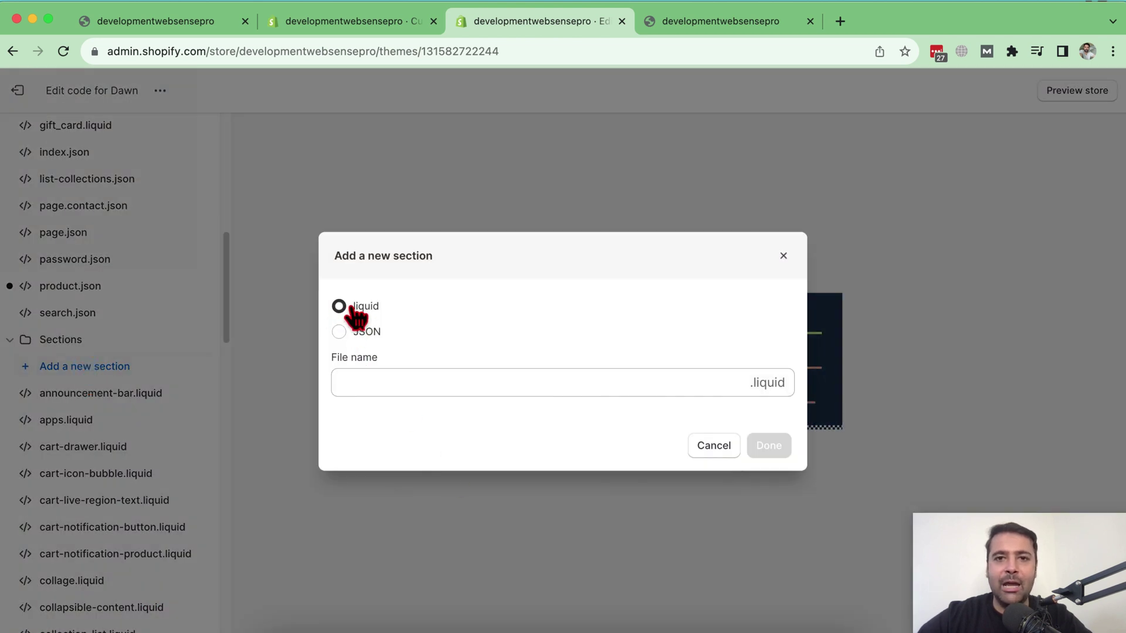
click(421, 380)
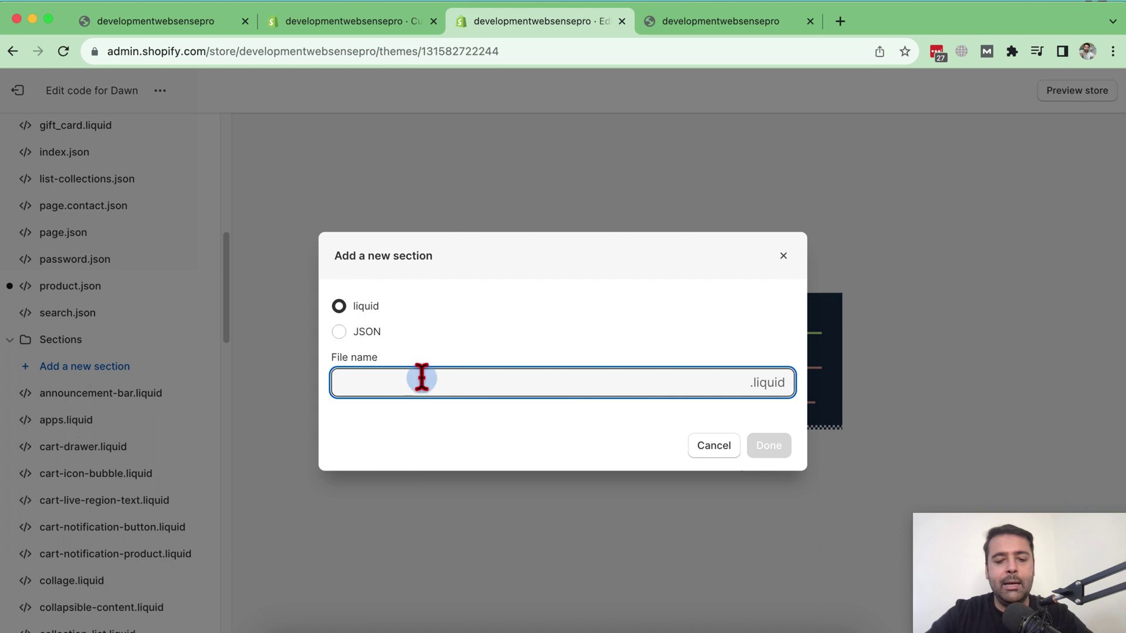
text(para)
text(llax-section)
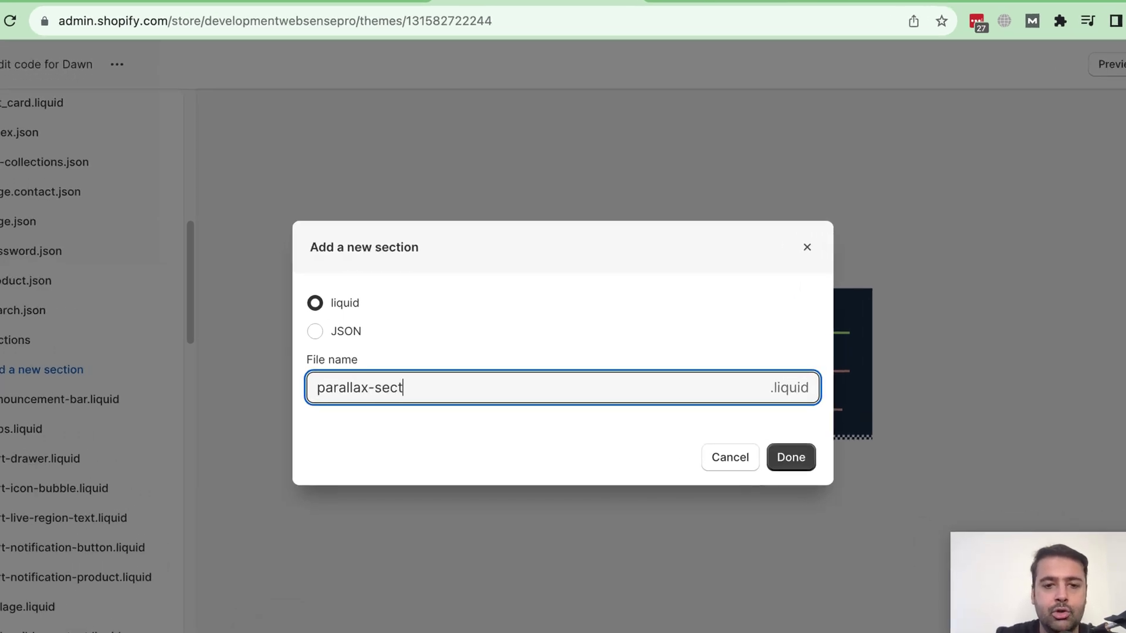
click(789, 467)
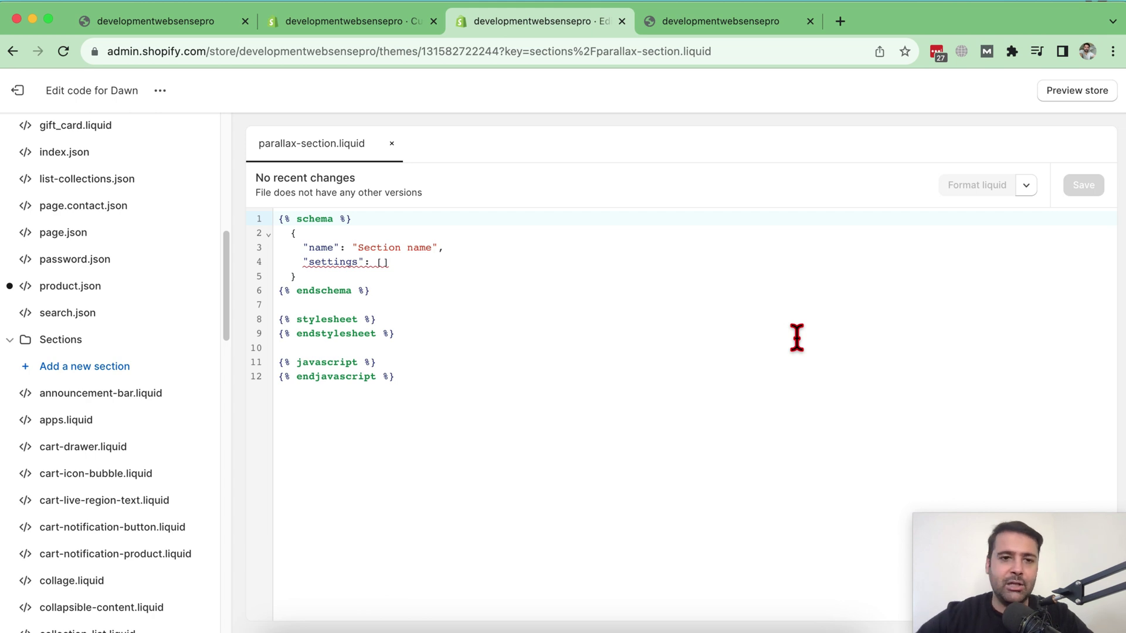
- Replace parallax-section.liquid's template with the parallax code copied from VS Code and save
click(694, 625)
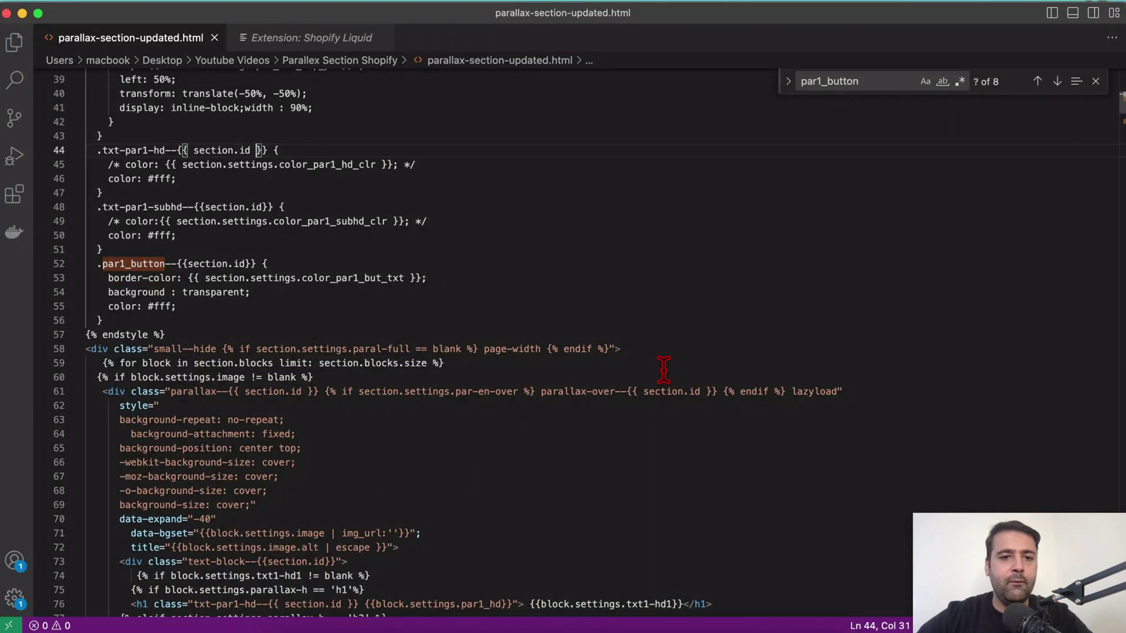
key(super+a)
key(super+Tab)
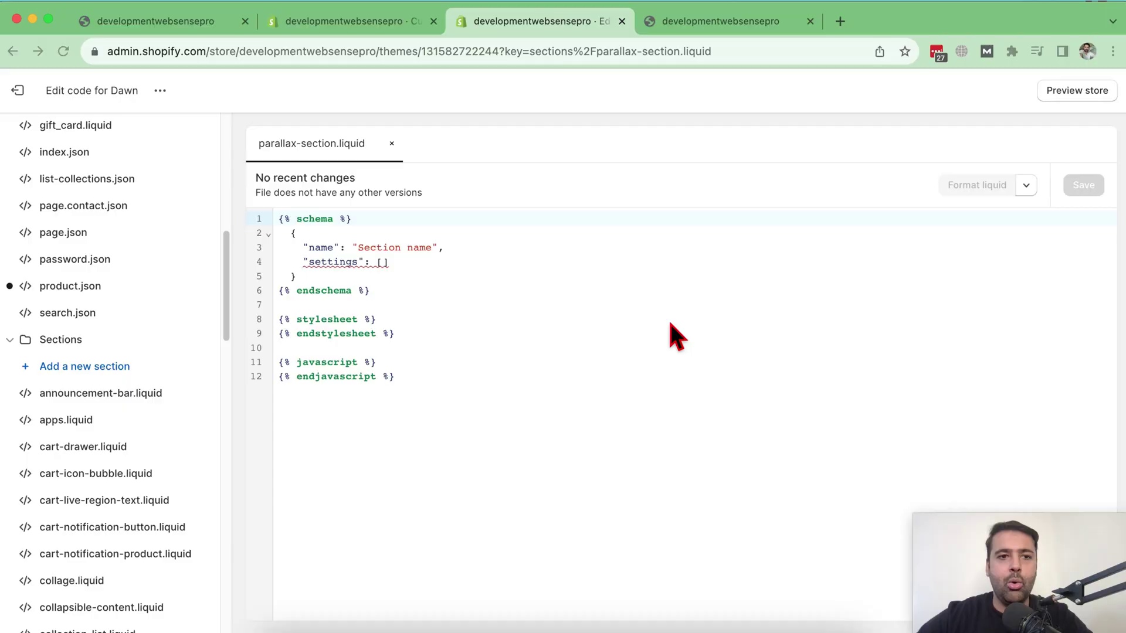
click(629, 382)
key(super+a)
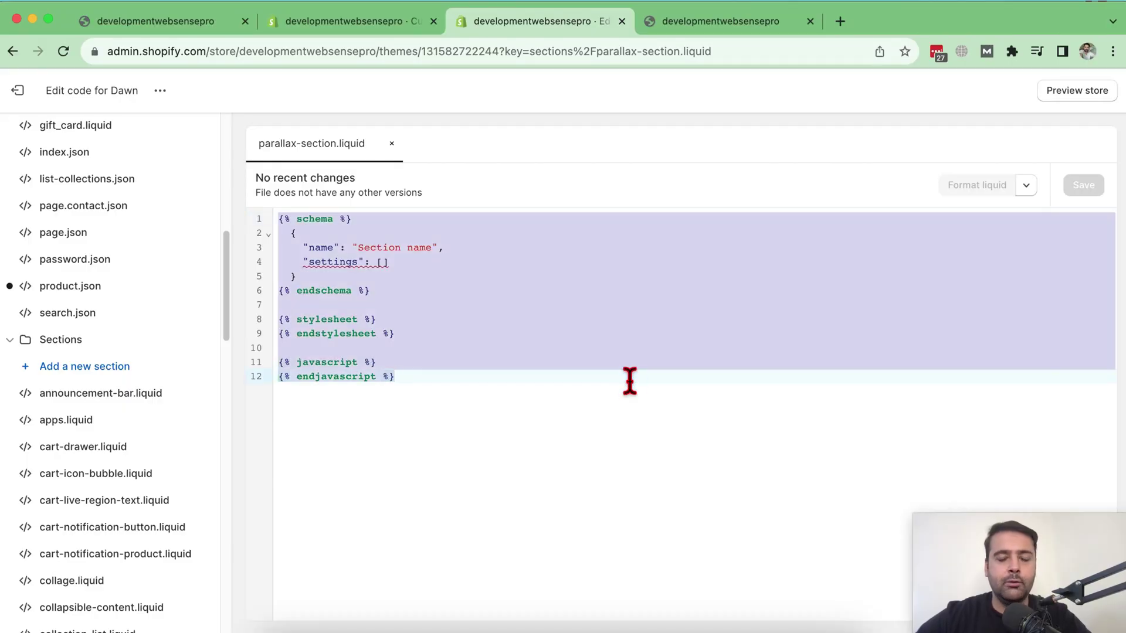
key(super+v)
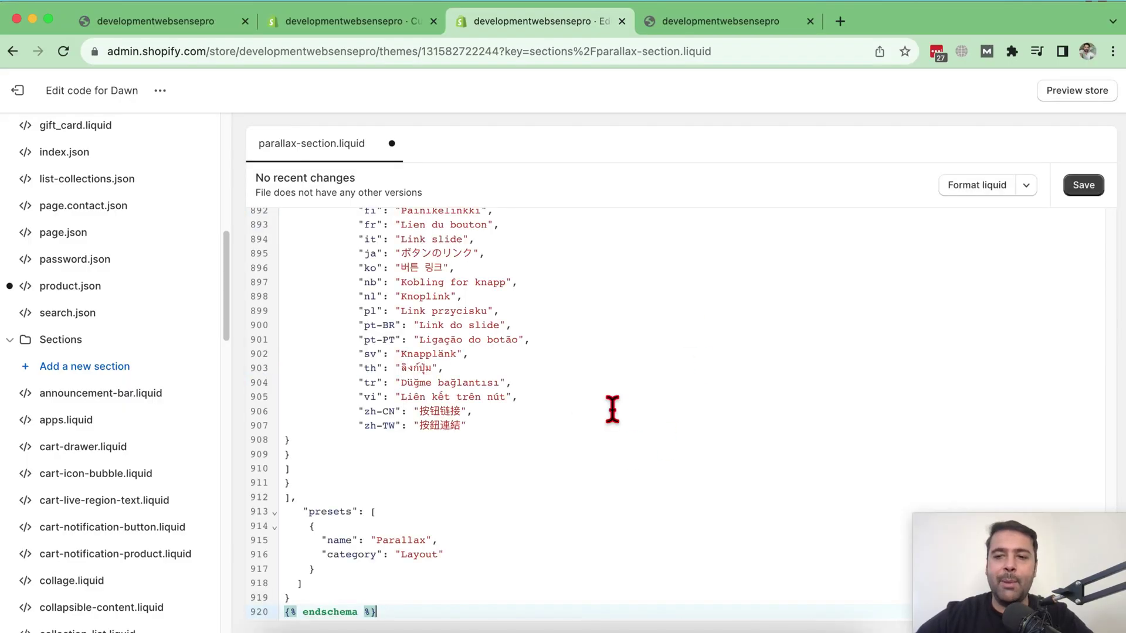
click(1083, 188)
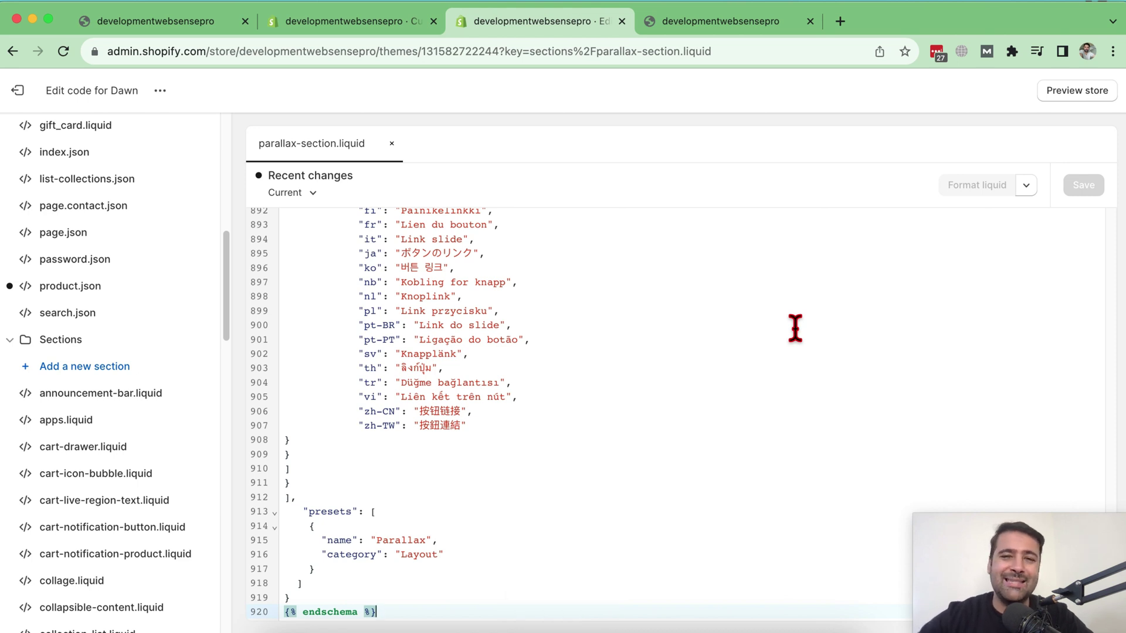
- Open the Dawn theme in the theme editor from the Themes page
click(19, 93)
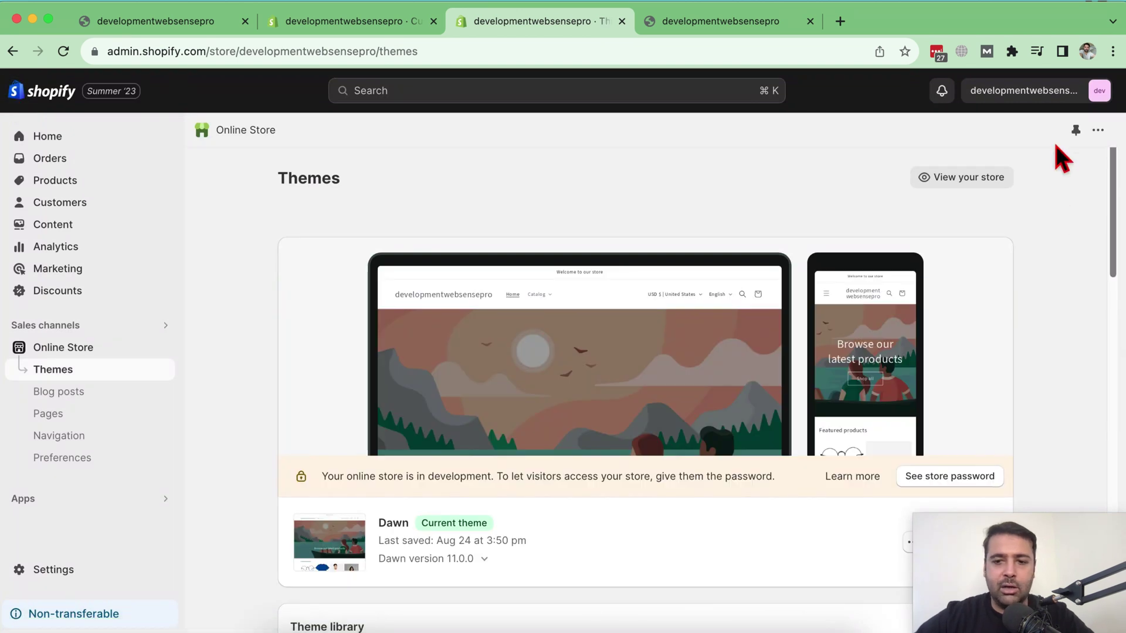
scroll(1043, 227, down, 3)
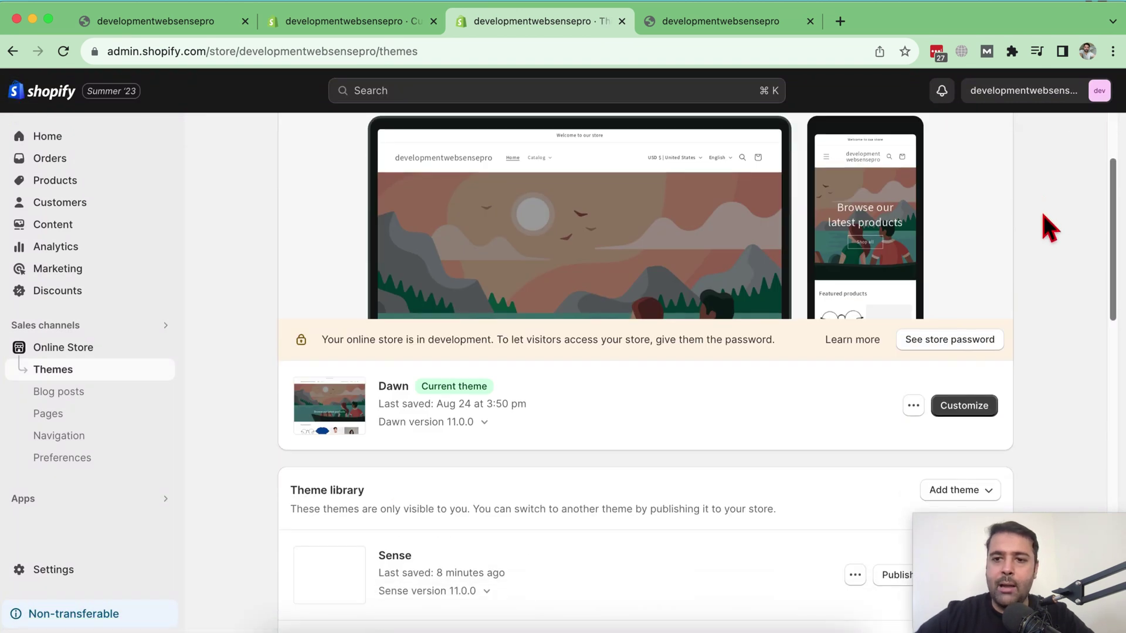
click(965, 386)
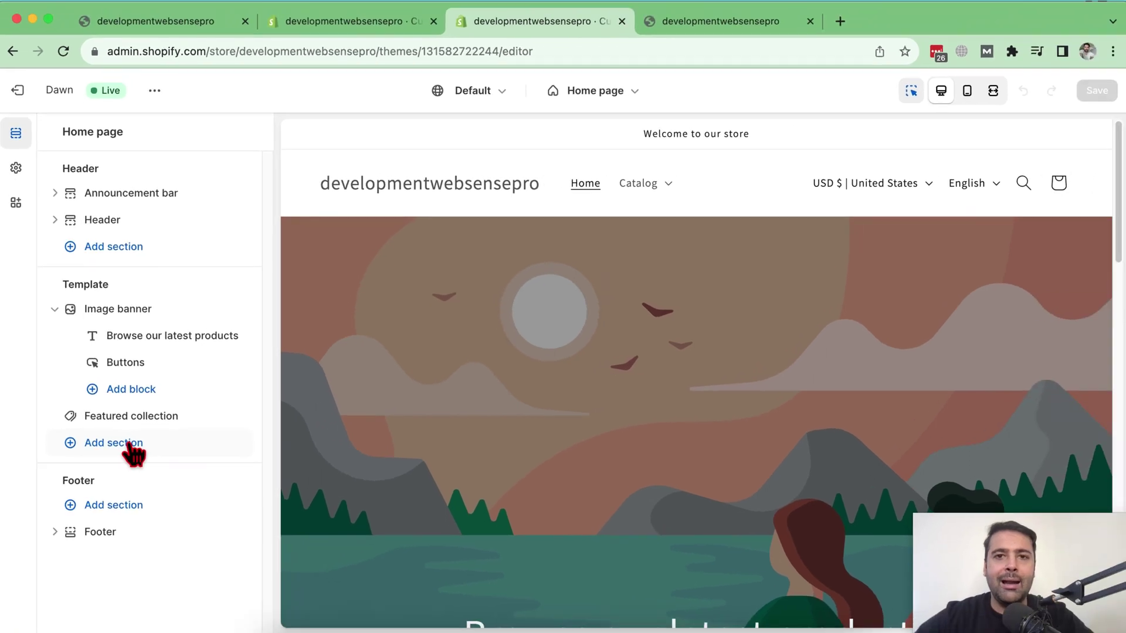
- Add the Parallax section to the homepage, found by searching 'para', with one Parallax block
click(131, 447)
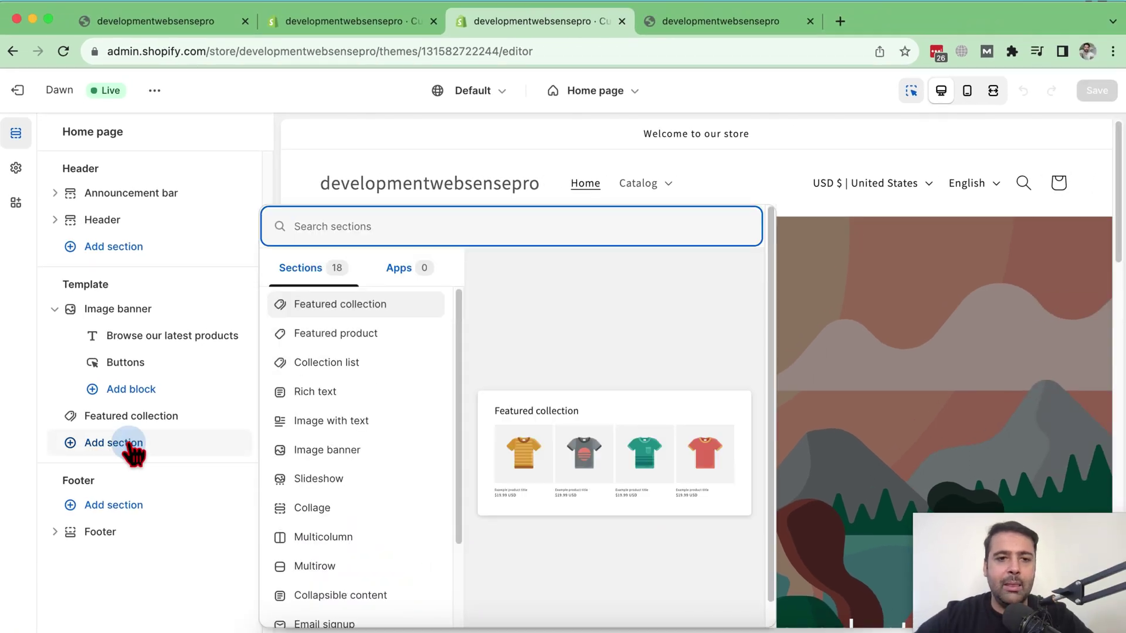
text(para)
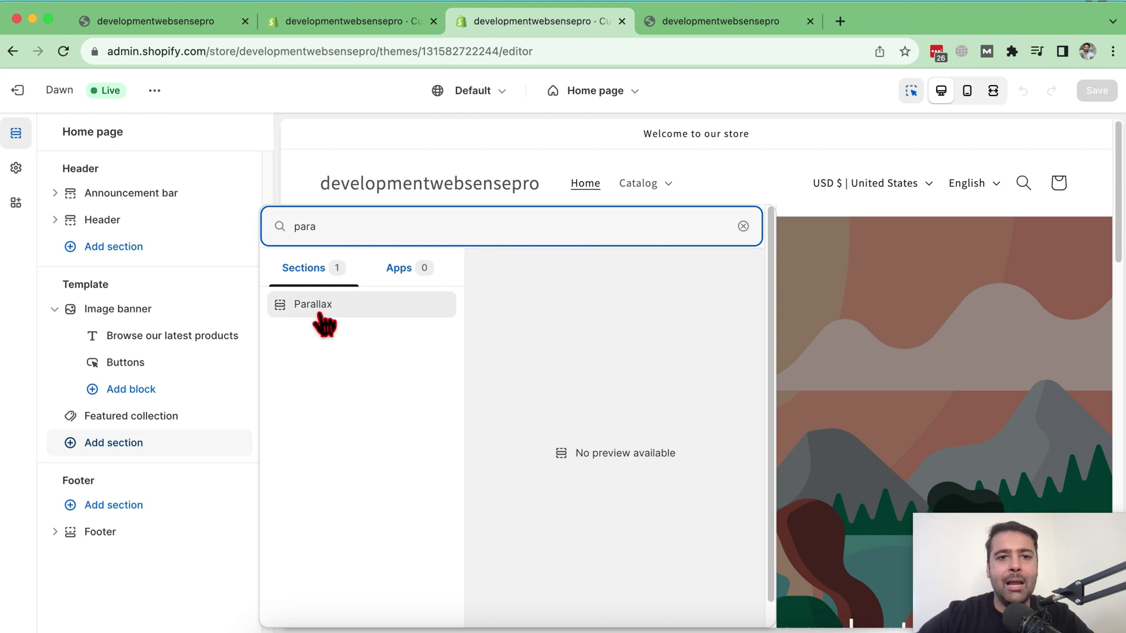
click(321, 316)
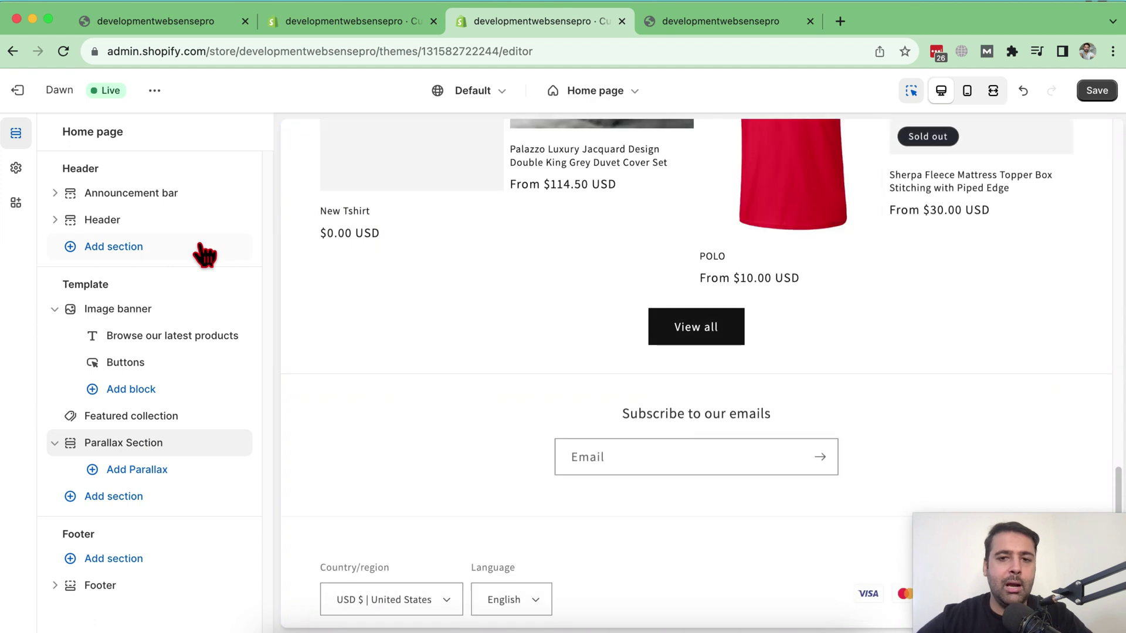
click(152, 475)
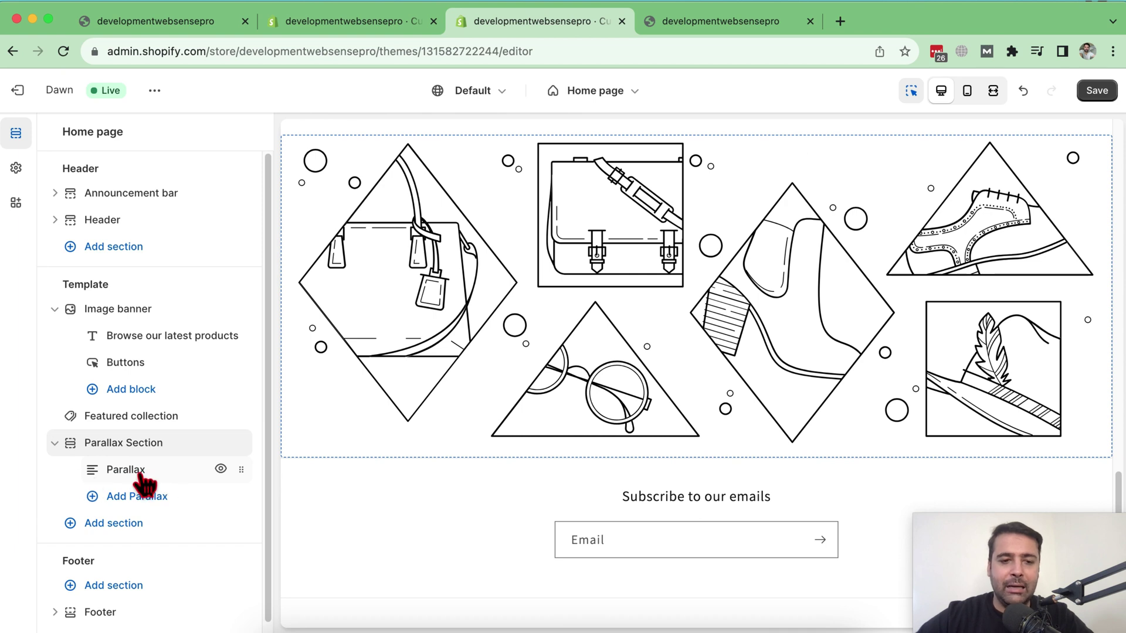
- Set the Parallax block's image to the mattress topper photo bxoliu15j5y
click(137, 471)
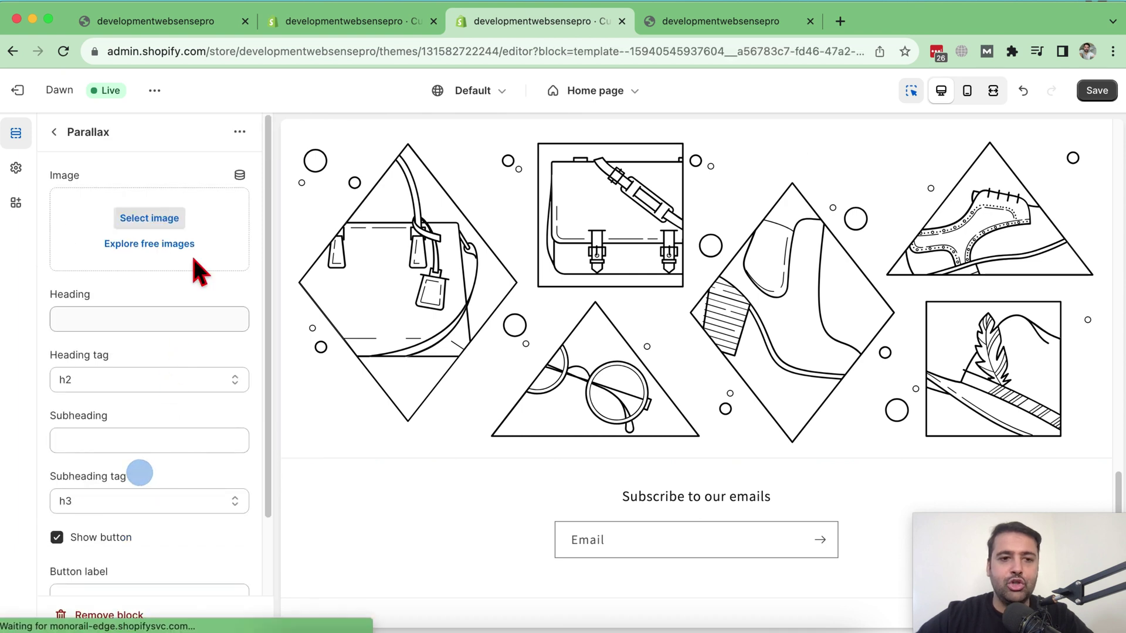
click(145, 205)
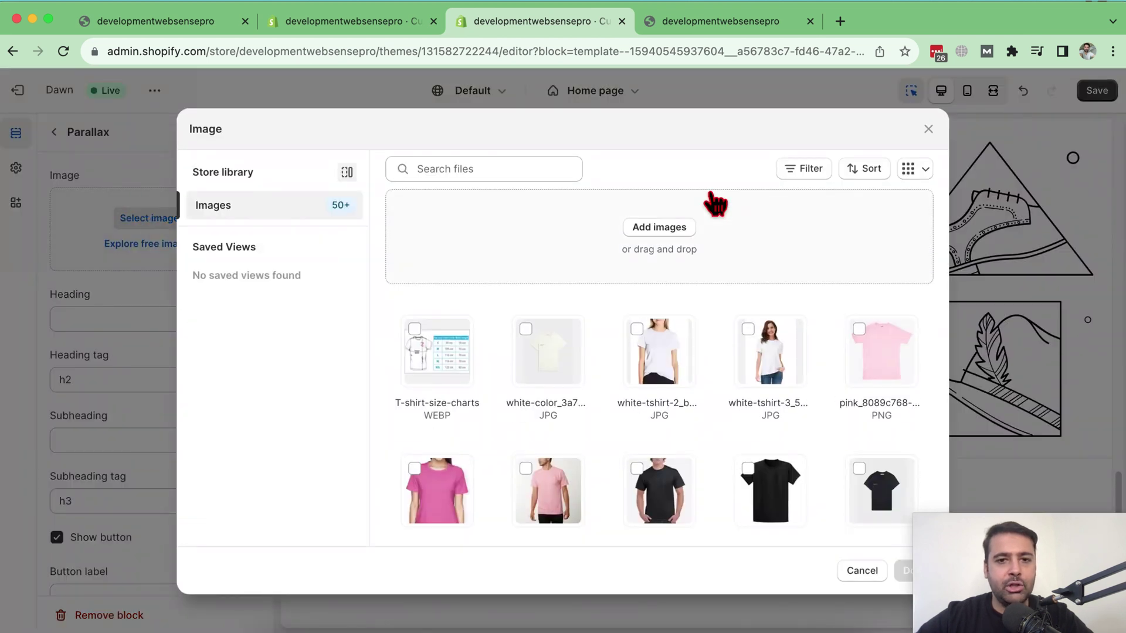
scroll(906, 290, down, 5)
scroll(899, 257, down, 6)
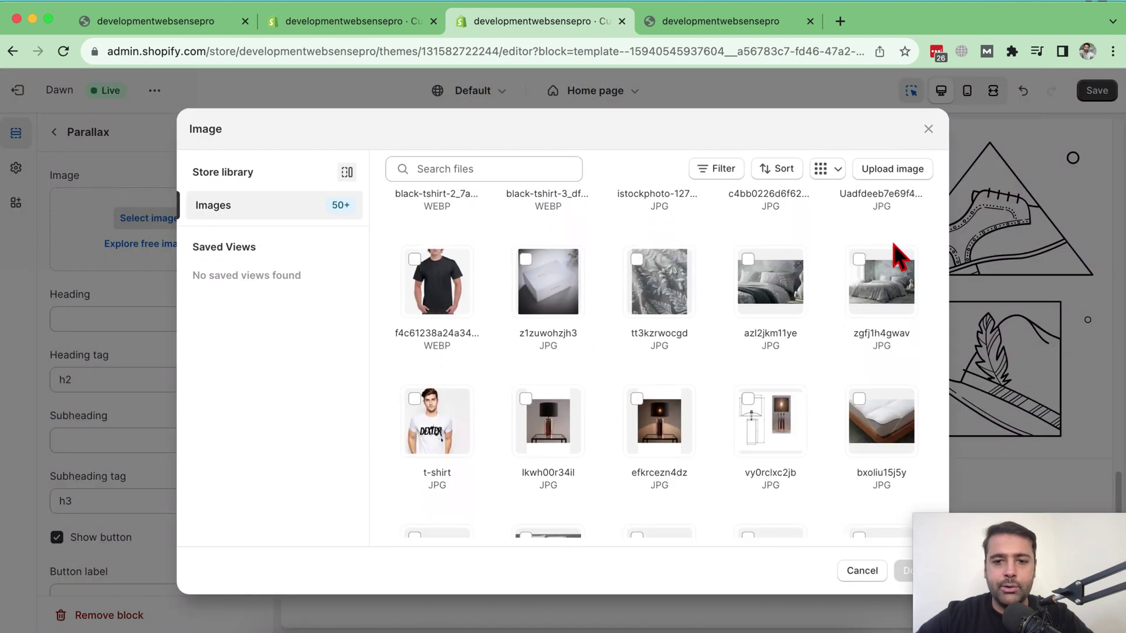
scroll(692, 390, up, 1)
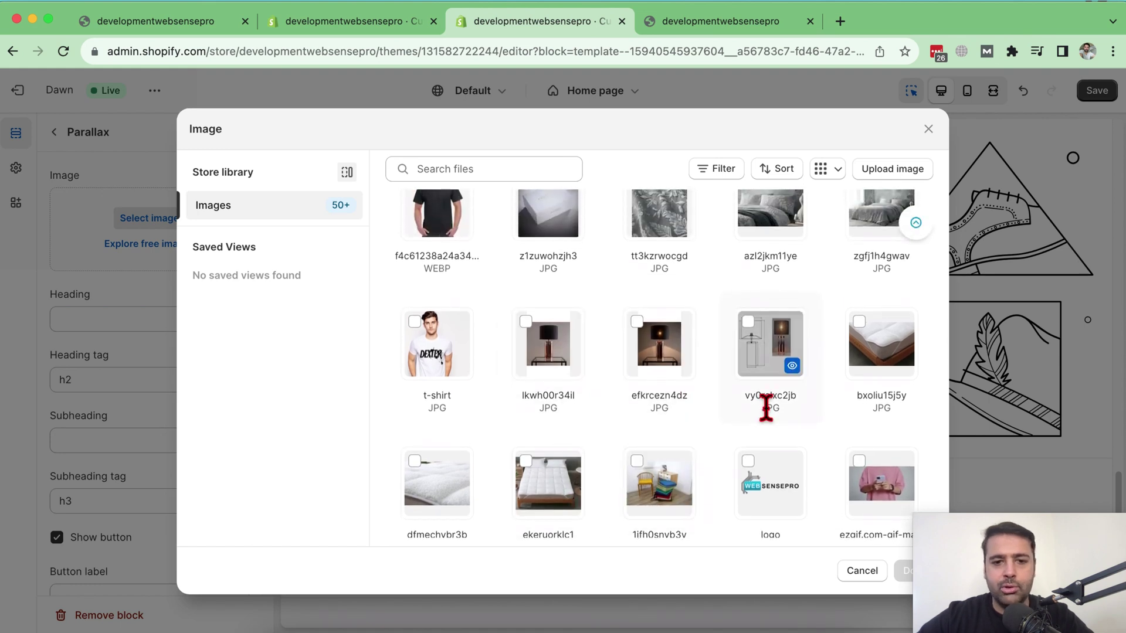
scroll(767, 405, up, 2)
click(863, 414)
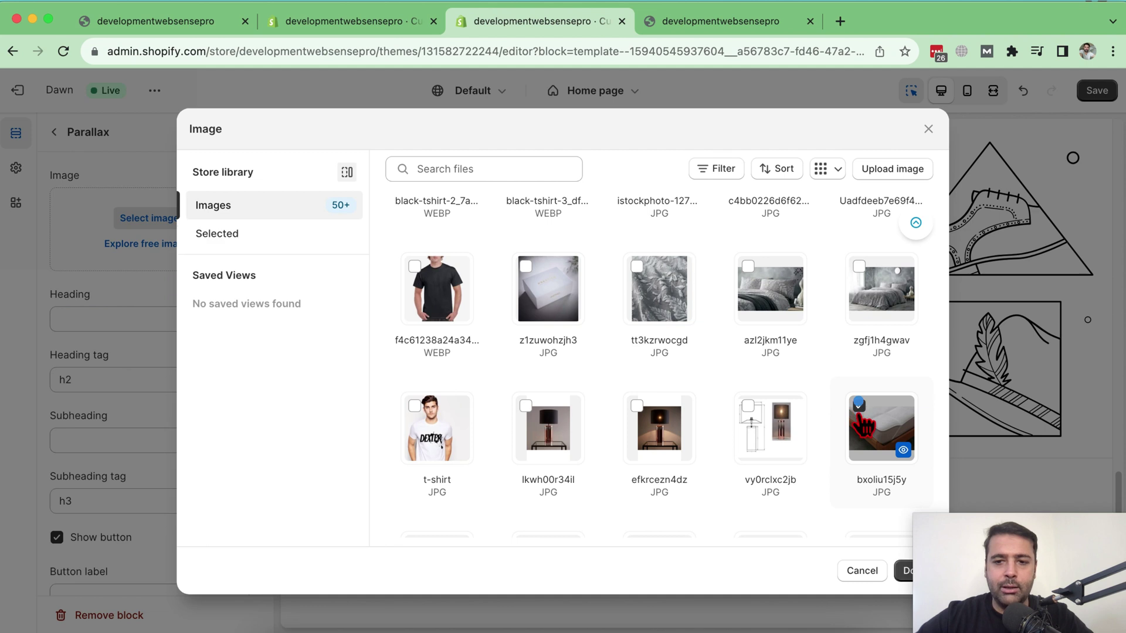
double_click(628, 131)
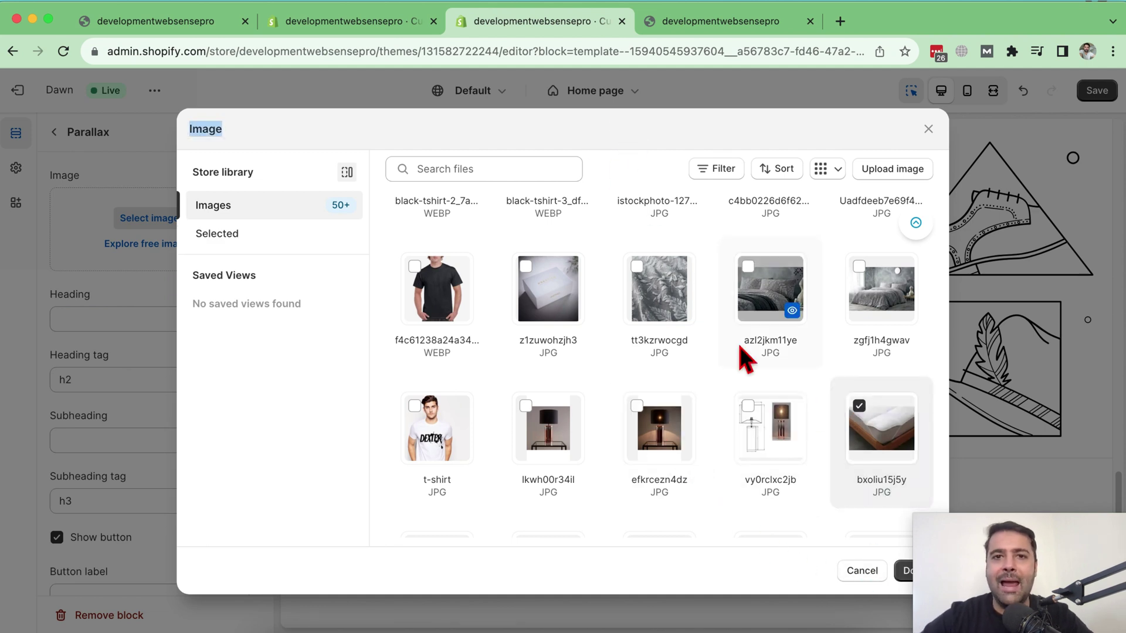
click(903, 574)
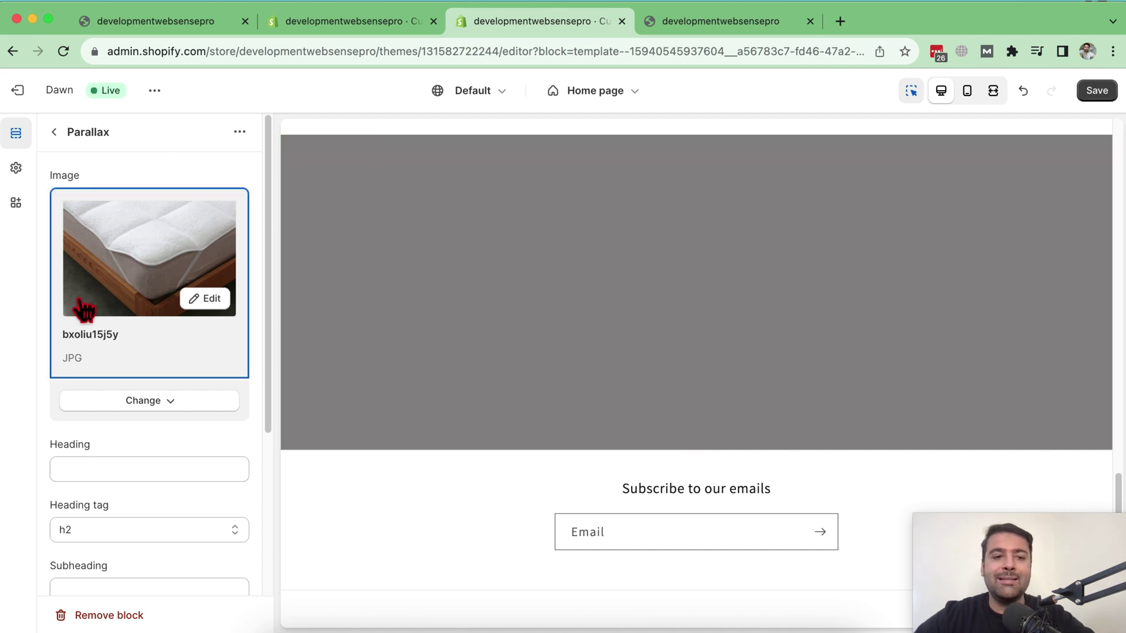
- Save the homepage and scroll the preview to check the darkened image
click(1097, 90)
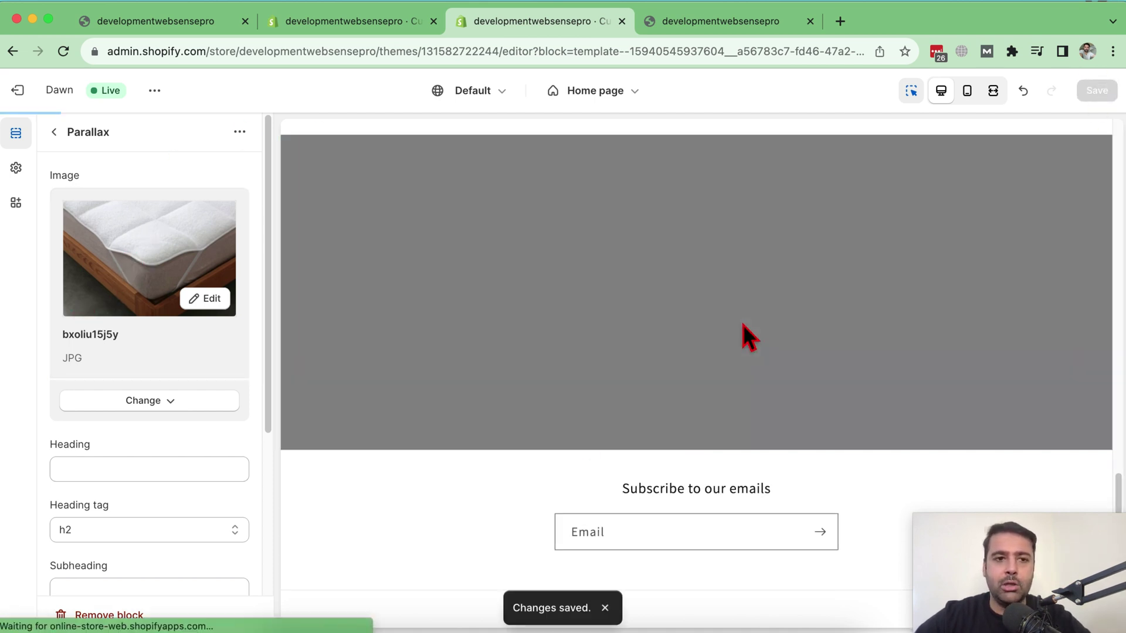
scroll(795, 373, up, 1)
scroll(794, 373, down, 4)
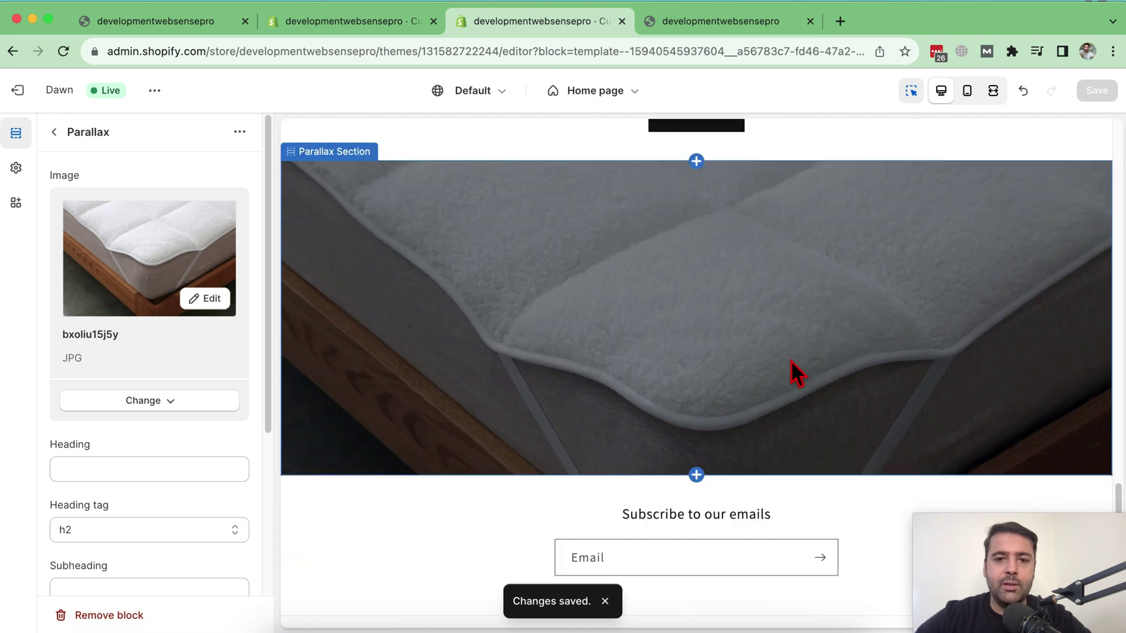
scroll(794, 373, up, 8)
scroll(795, 372, down, 5)
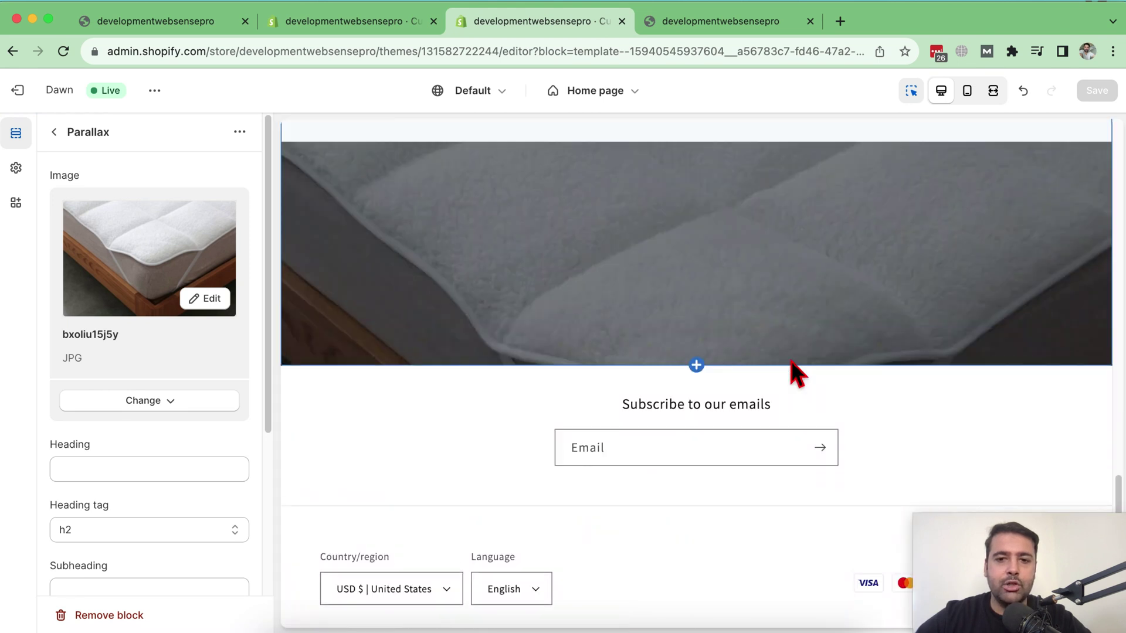
scroll(795, 373, up, 3)
scroll(795, 372, down, 3)
scroll(239, 292, down, 2)
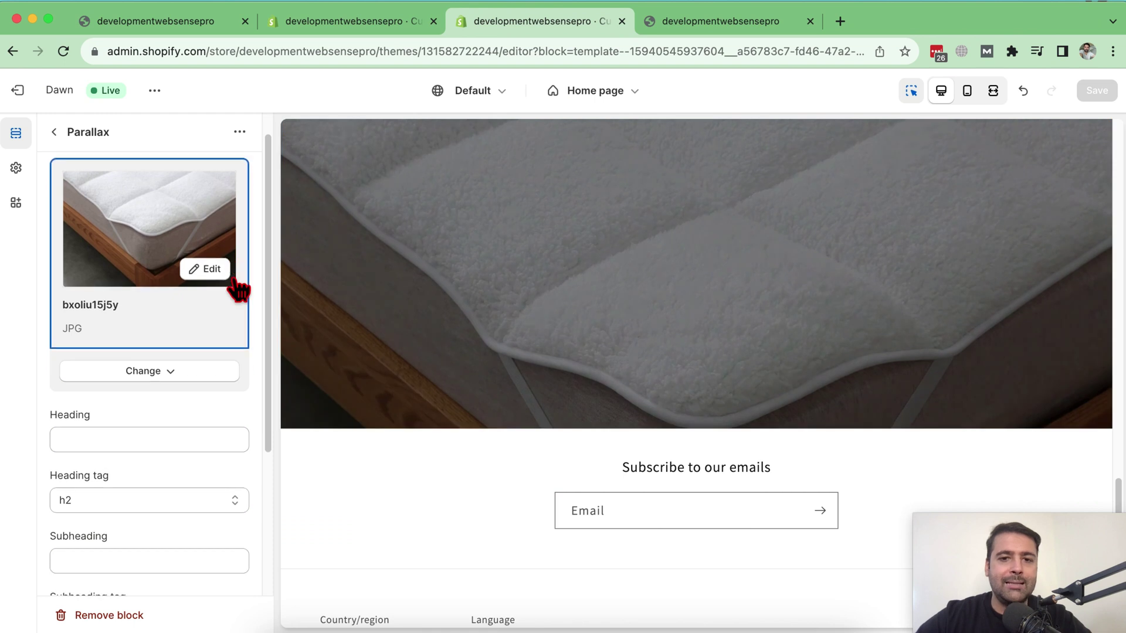
scroll(821, 446, up, 1)
- Enter 'First Heading' as the heading and 'Sub Heading' as the subheading
click(102, 409)
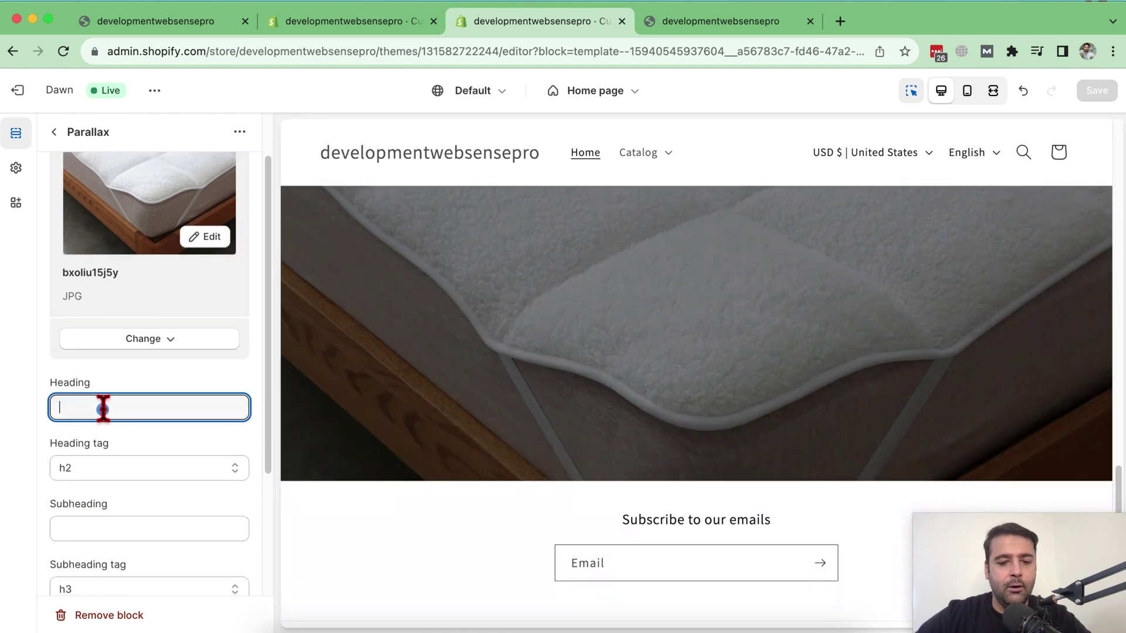
text(First )
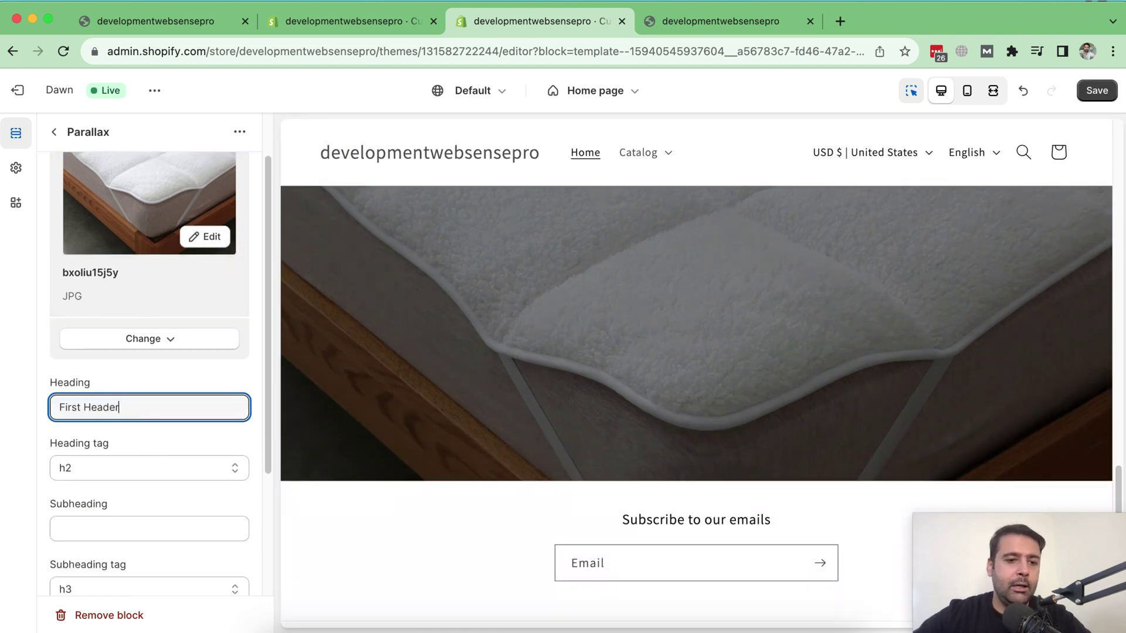
text(Header)
key(BackSpace)
key(BackSpace)
text(in)
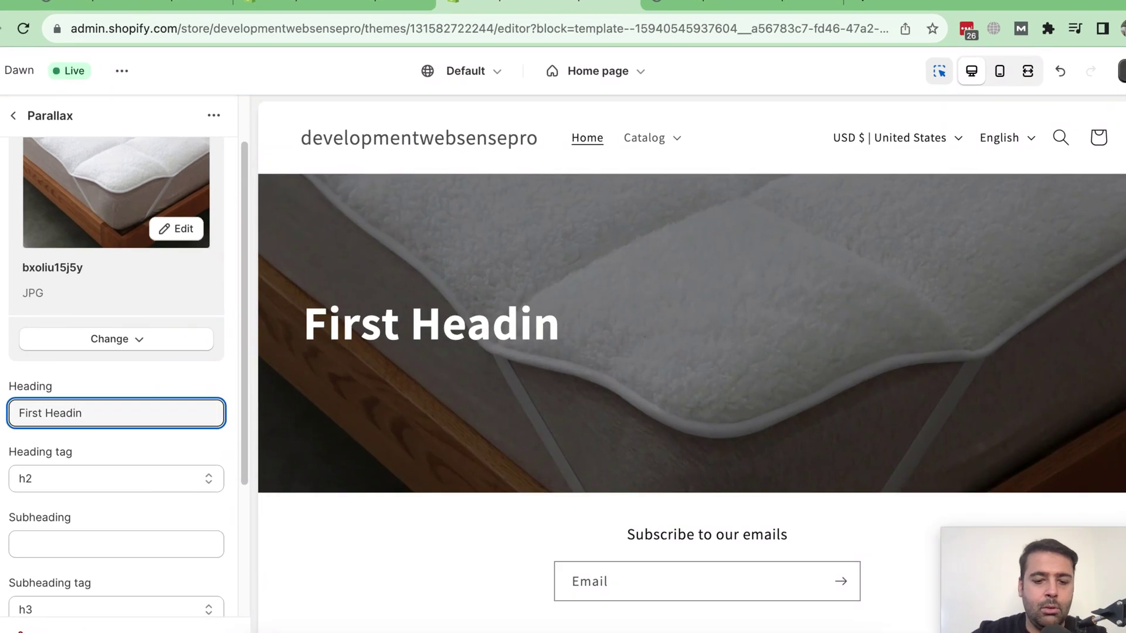
text(g)
scroll(111, 275, down, 3)
click(90, 400)
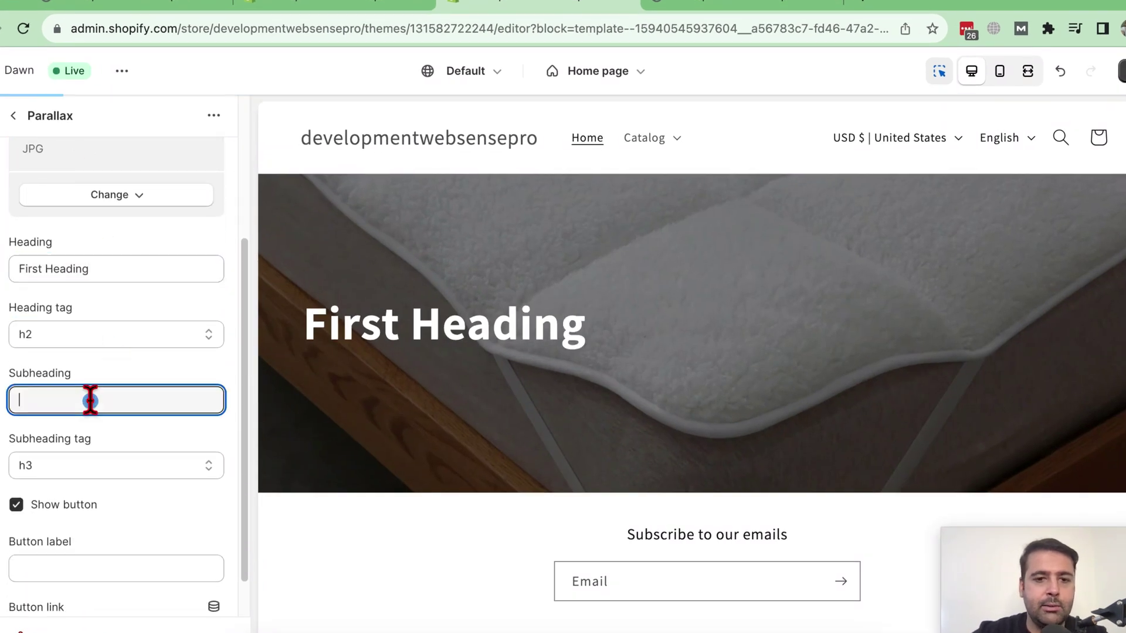
text(Sub Heading)
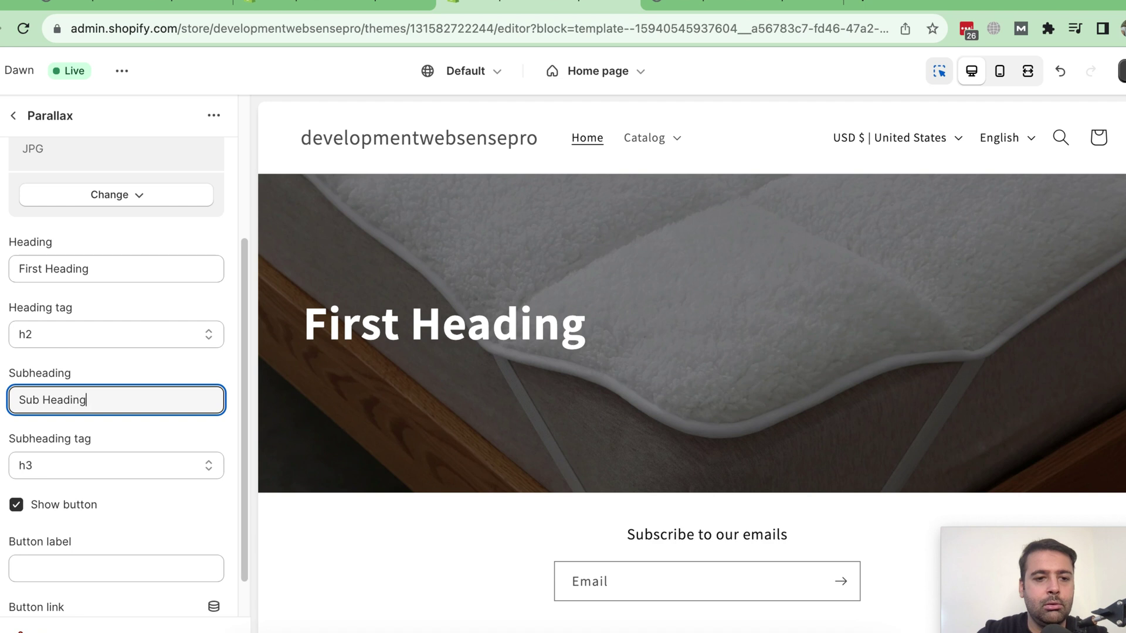
- Label the button 'Link Of Product', link it to Blue Tshirt, and save
scroll(132, 261, down, 2)
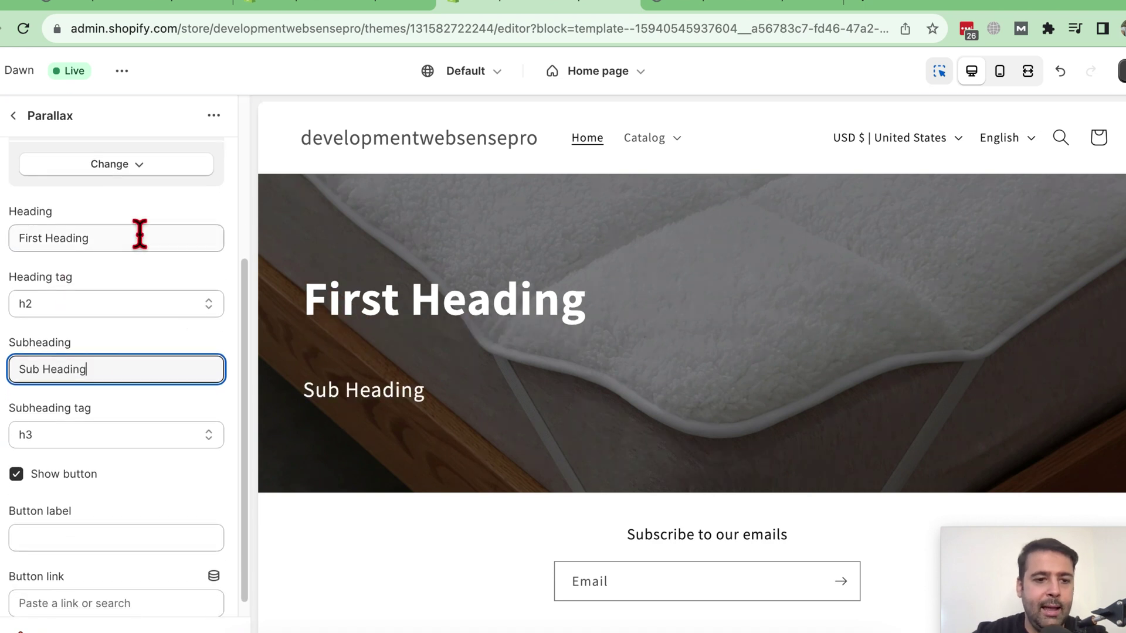
click(121, 515)
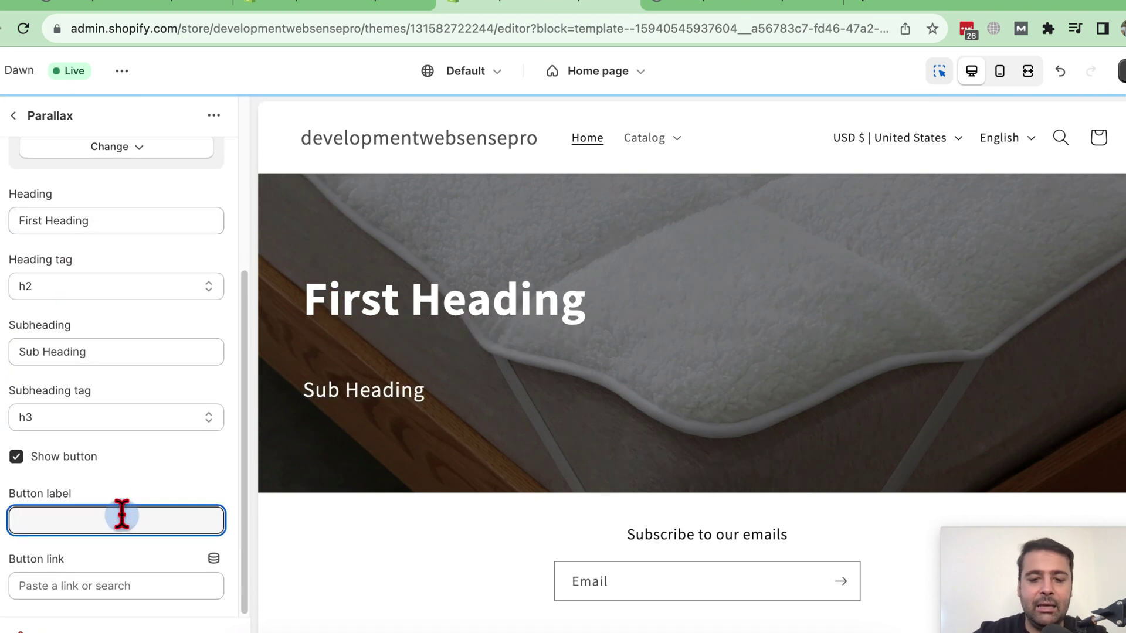
text(Link Of Product)
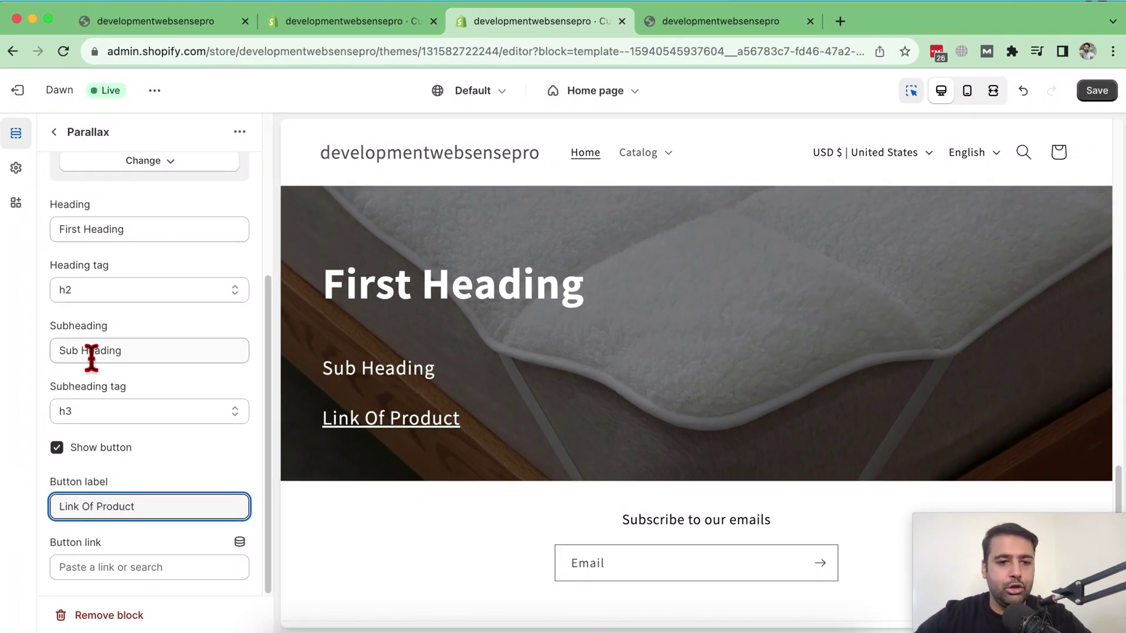
click(128, 570)
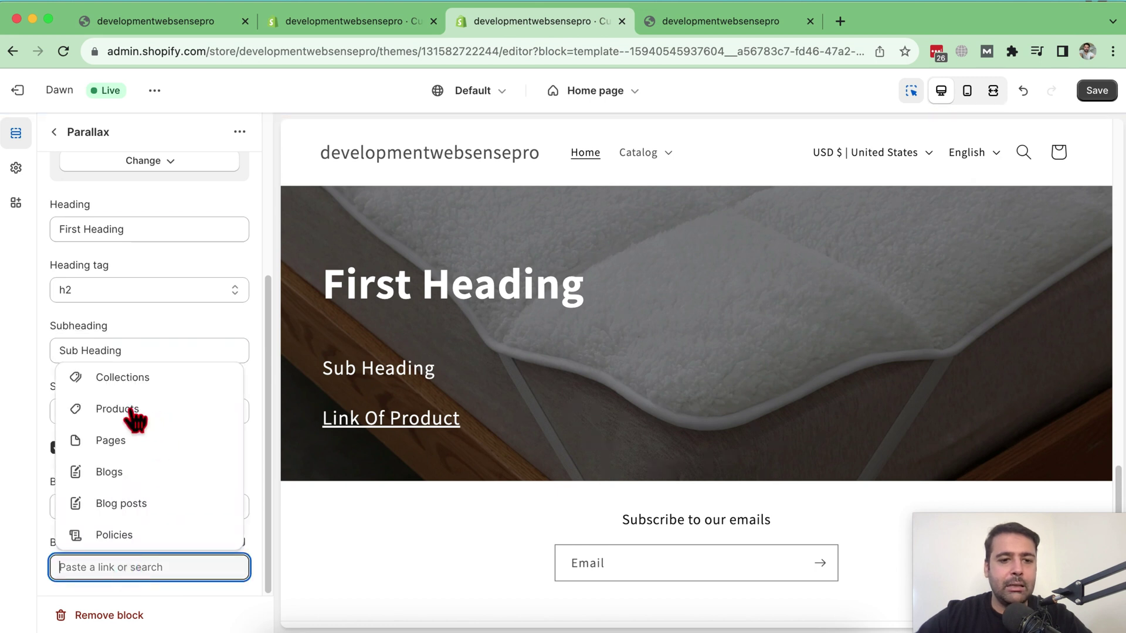
click(107, 412)
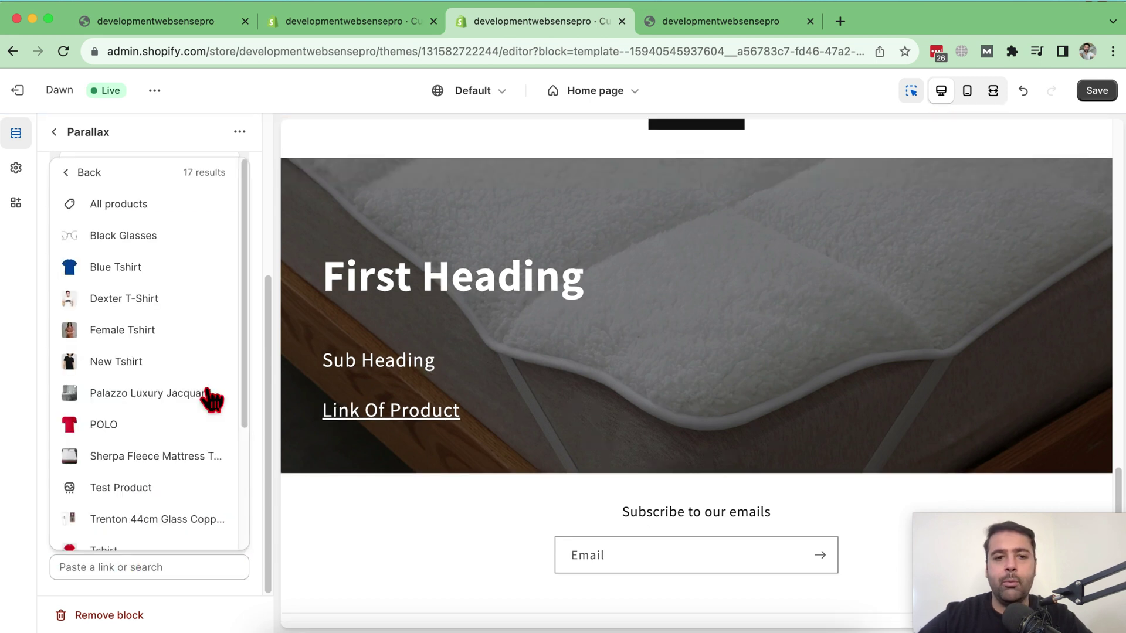
click(148, 271)
click(1095, 91)
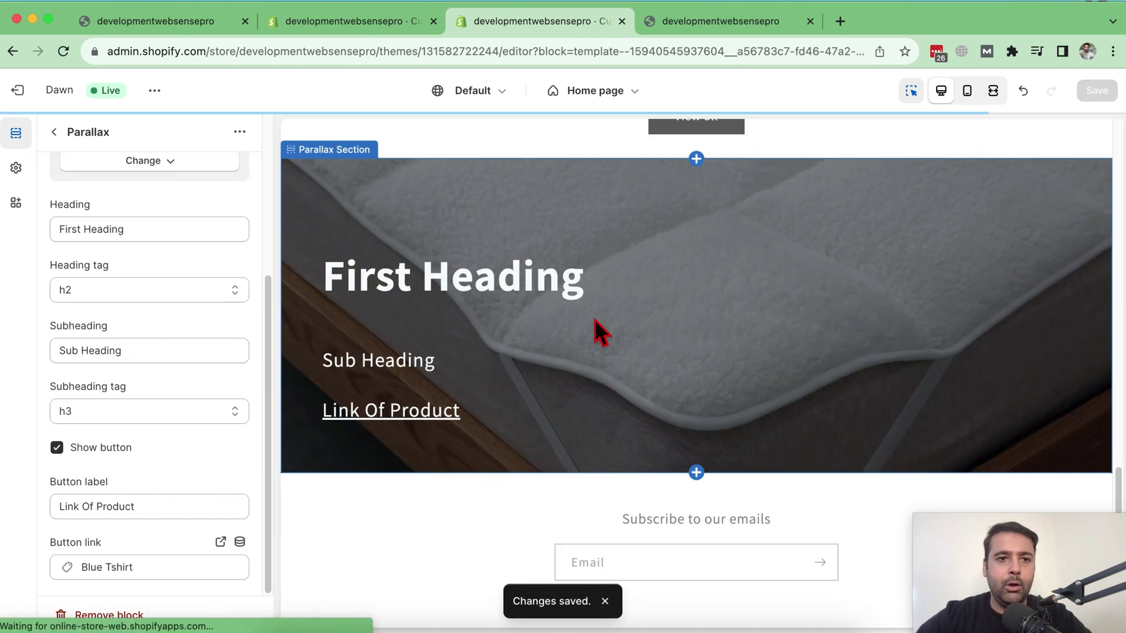
- View the live storefront in a new tab and scroll to the parallax section with First Heading
click(155, 90)
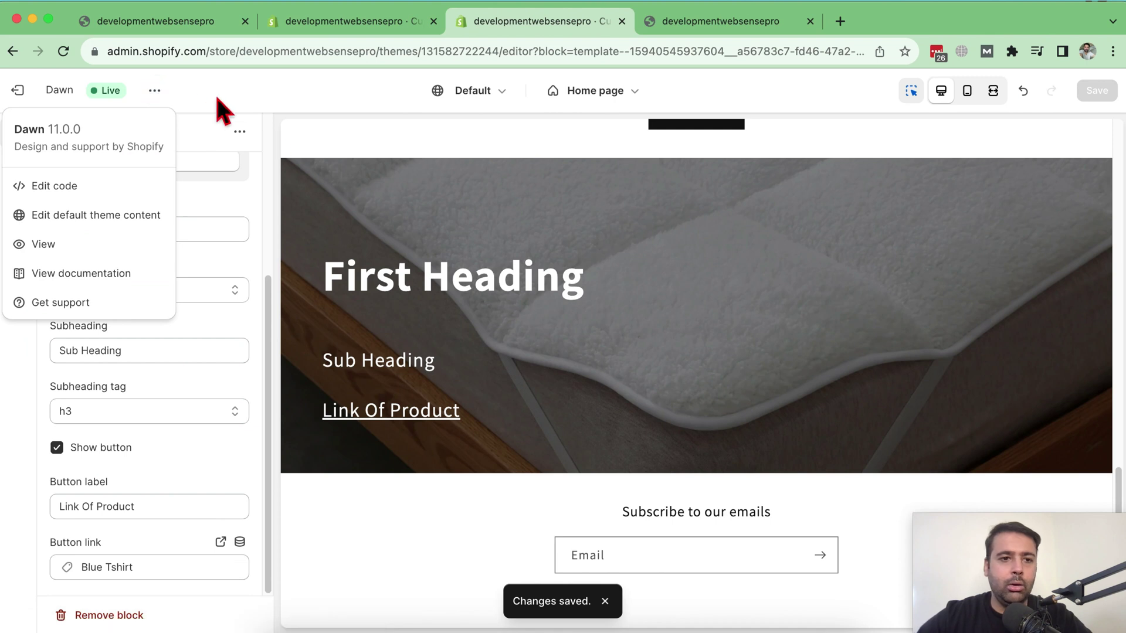
click(55, 242)
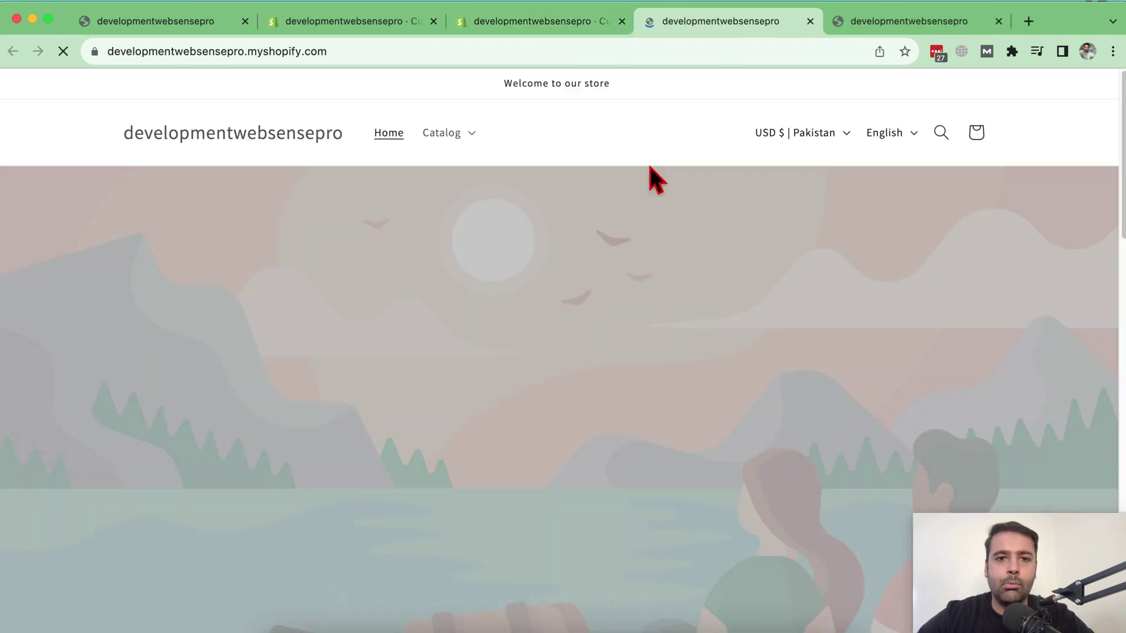
scroll(721, 241, down, 10)
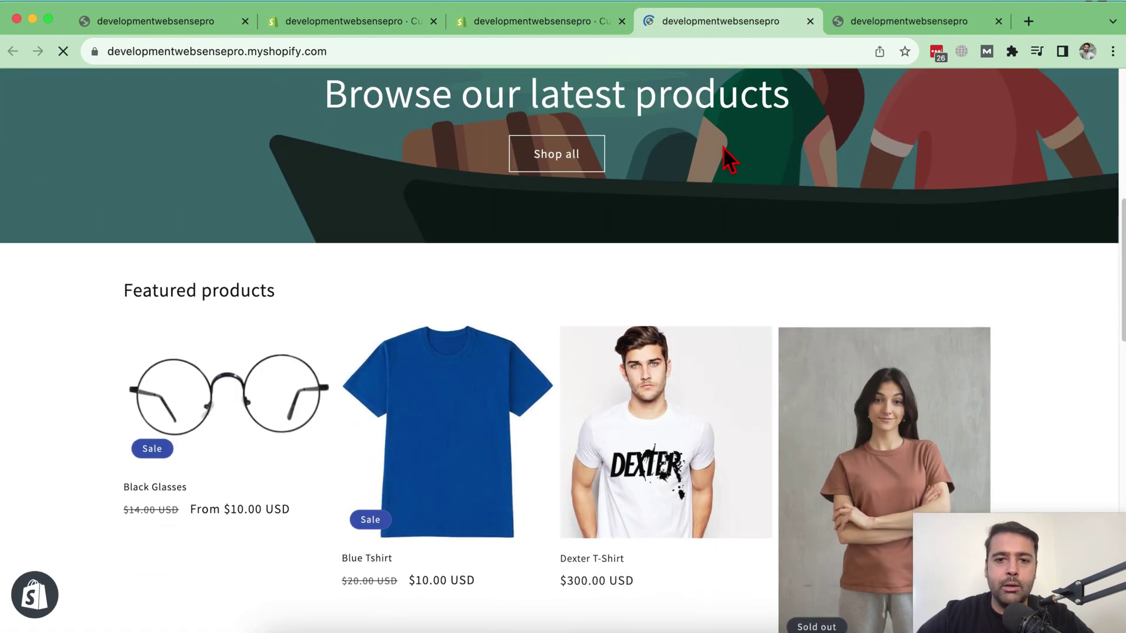
scroll(724, 150, down, 15)
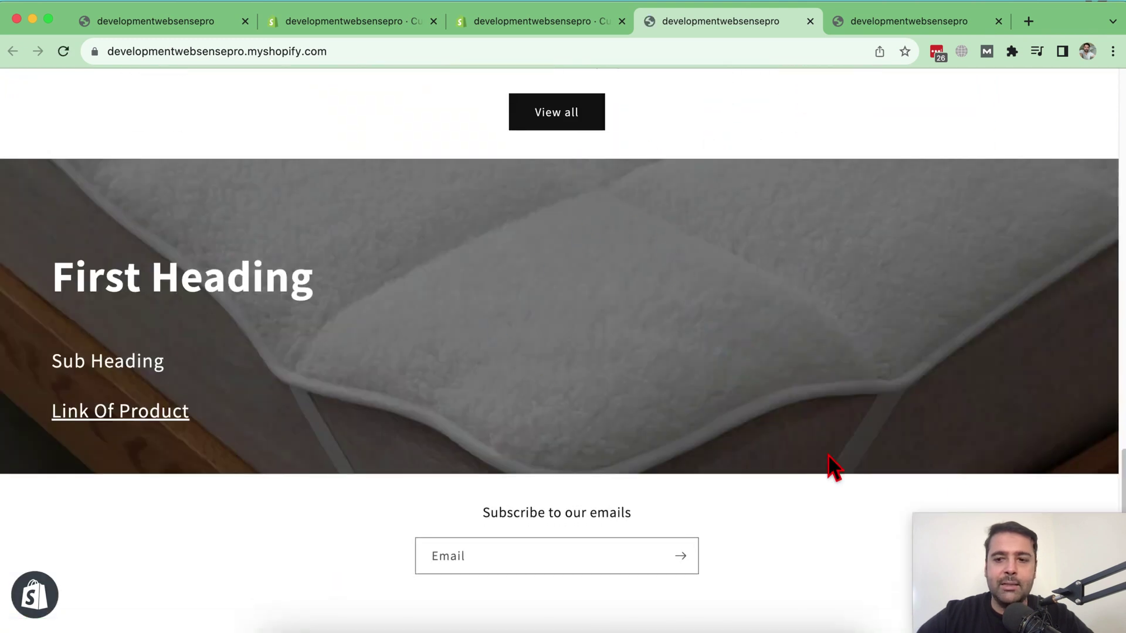
mouse_move(1121, 472)
mouse_down()
mouse_move(1120, 410)
mouse_move(1120, 535)
mouse_move(1120, 398)
mouse_move(1122, 469)
mouse_up()
scroll(581, 427, down, 3)
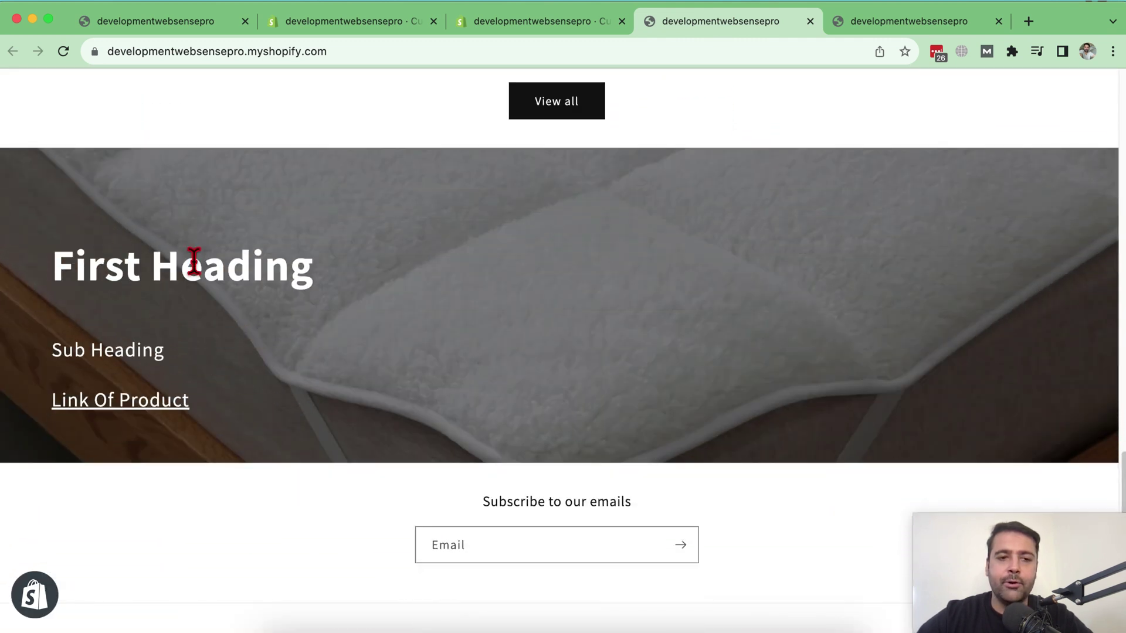